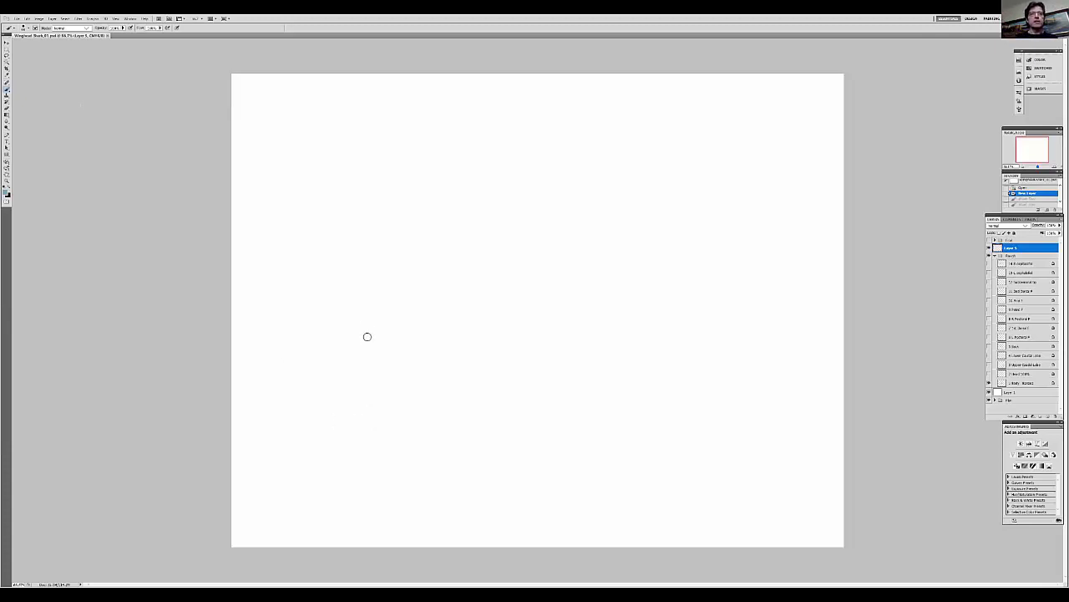
Step: Sketch the shark's long curved body in blue, with a thick dot at its head end and one at its tail end
mouse_move(362, 326)
mouse_down()
mouse_move(384, 353)
mouse_move(460, 388)
mouse_move(559, 395)
mouse_up()
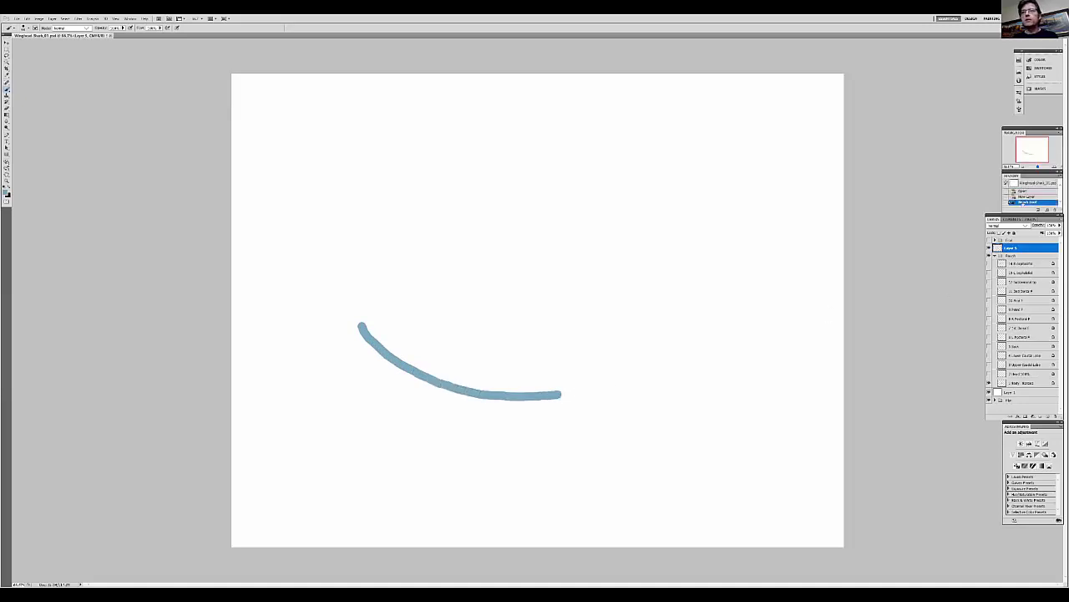
click(1024, 196)
mouse_move(367, 335)
mouse_down()
mouse_move(458, 383)
mouse_move(531, 391)
mouse_move(657, 370)
mouse_move(682, 350)
mouse_move(360, 315)
mouse_move(370, 335)
mouse_move(366, 322)
mouse_up()
drag(682, 351, 681, 353)
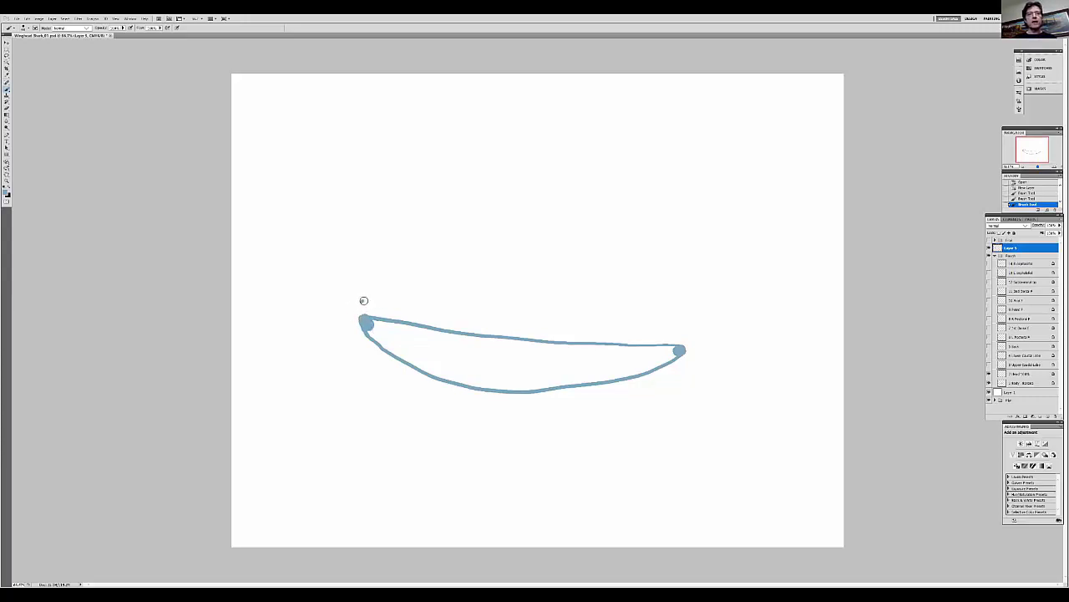
Step: Draw a head circle around the front dot, plus a long upper and a short lower tail lobe at the rear dot
mouse_move(363, 300)
mouse_down()
mouse_move(404, 332)
mouse_move(380, 359)
mouse_move(356, 354)
mouse_move(343, 328)
mouse_move(347, 307)
mouse_move(369, 300)
mouse_up()
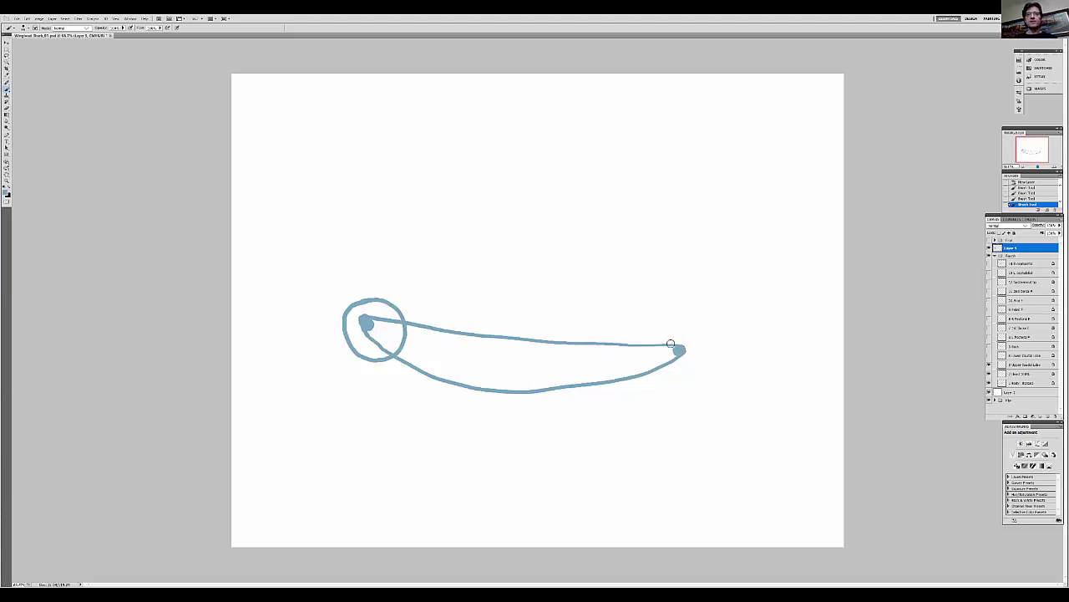
mouse_move(670, 344)
mouse_down()
mouse_move(715, 309)
mouse_move(796, 289)
mouse_move(665, 380)
mouse_move(665, 350)
mouse_move(690, 322)
mouse_up()
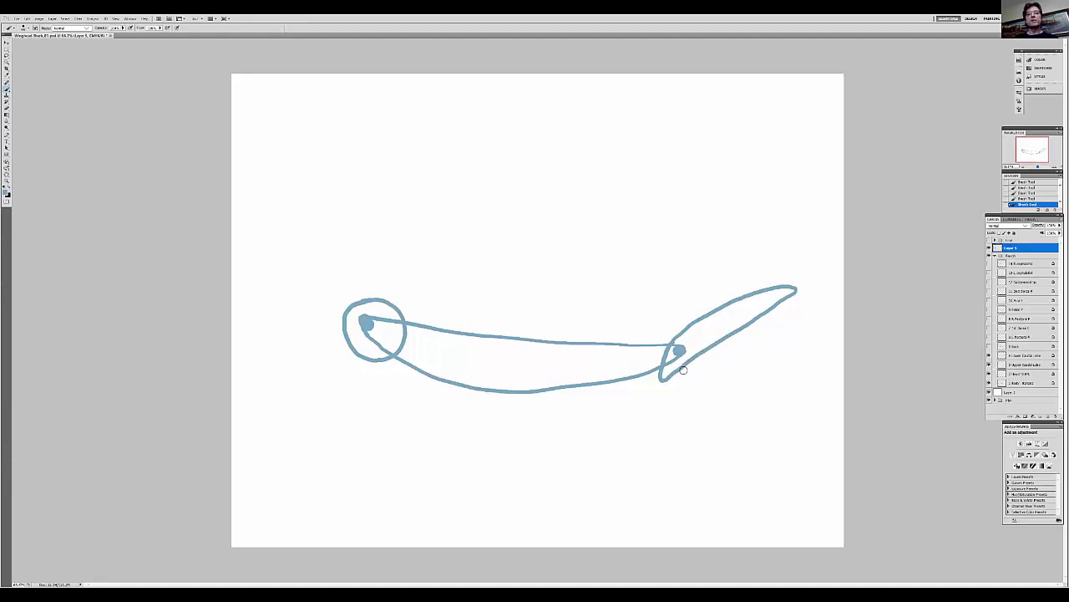
mouse_move(681, 365)
mouse_down()
mouse_move(697, 393)
mouse_move(669, 382)
mouse_up()
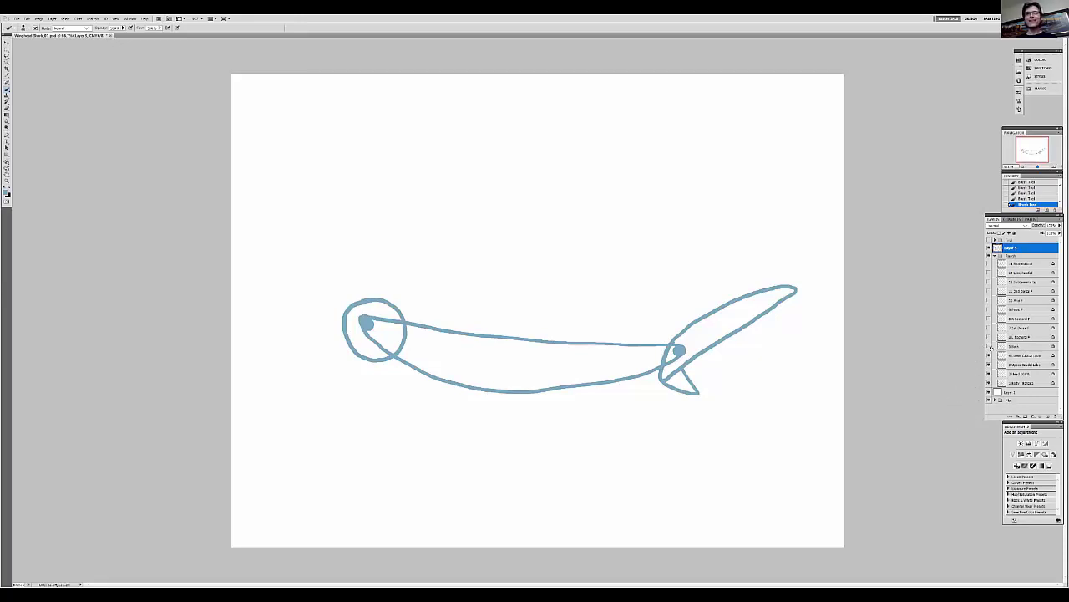
Step: Show the back guide layer and draw a raised back curve from the head circle towards the tail on the sketch layer
click(993, 347)
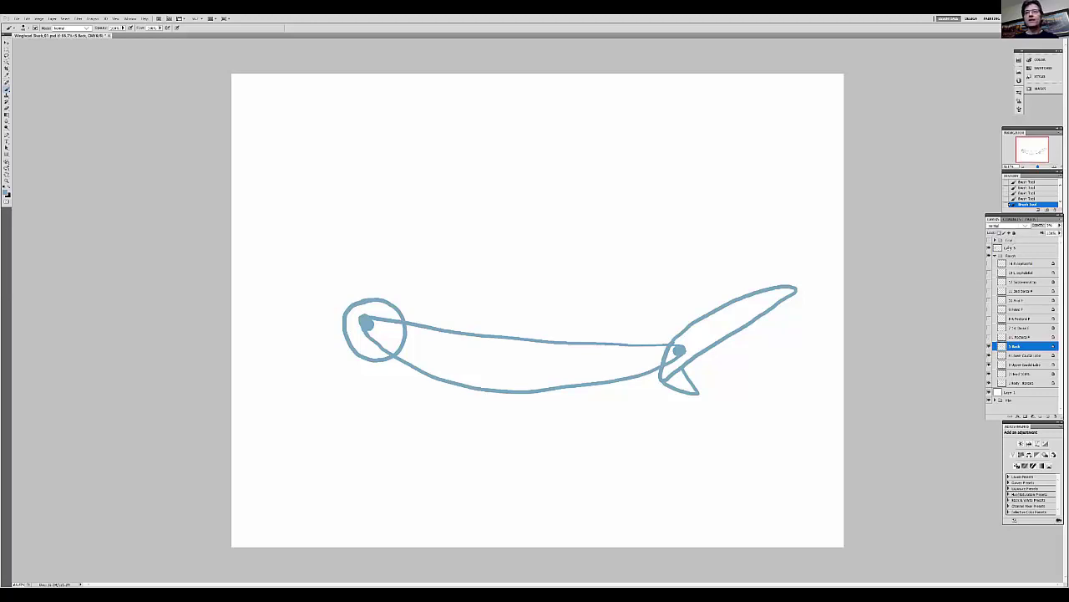
click(1008, 249)
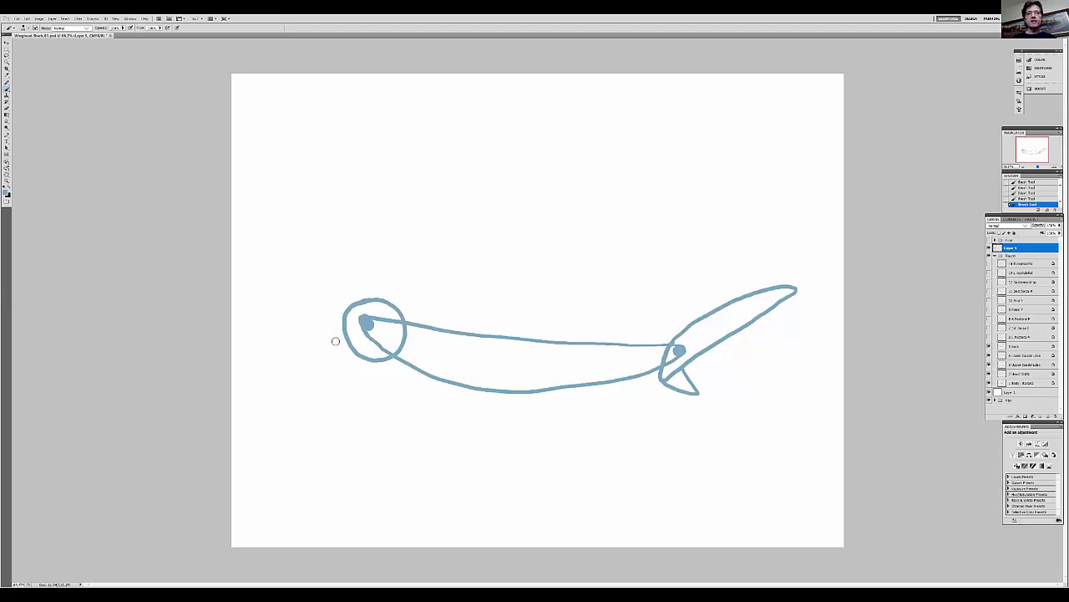
drag(403, 320, 641, 343)
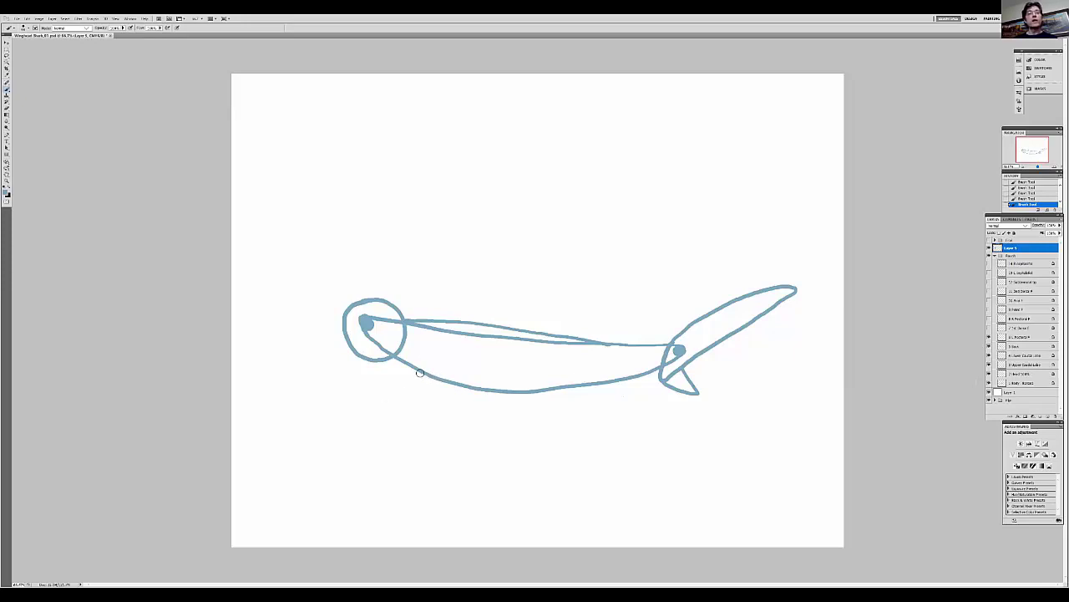
Step: Sketch the near pectoral fin under the front body, the tall dorsal fin on the back, and the far pectoral fin peeking out before it
mouse_move(419, 369)
mouse_down()
mouse_move(454, 439)
mouse_move(459, 389)
mouse_up()
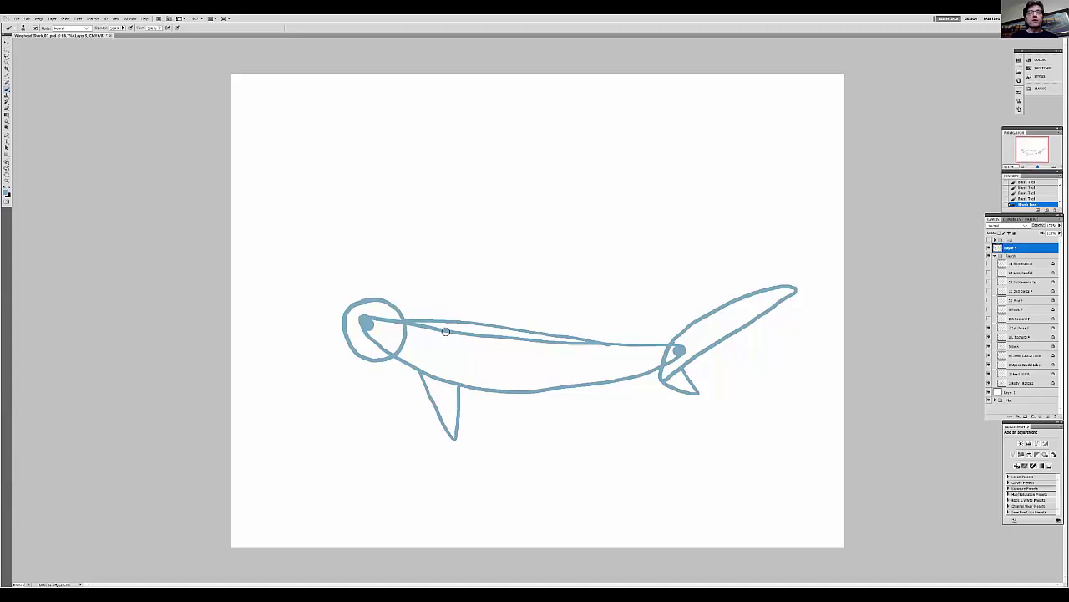
mouse_move(446, 329)
mouse_down()
mouse_move(513, 262)
mouse_move(506, 336)
mouse_up()
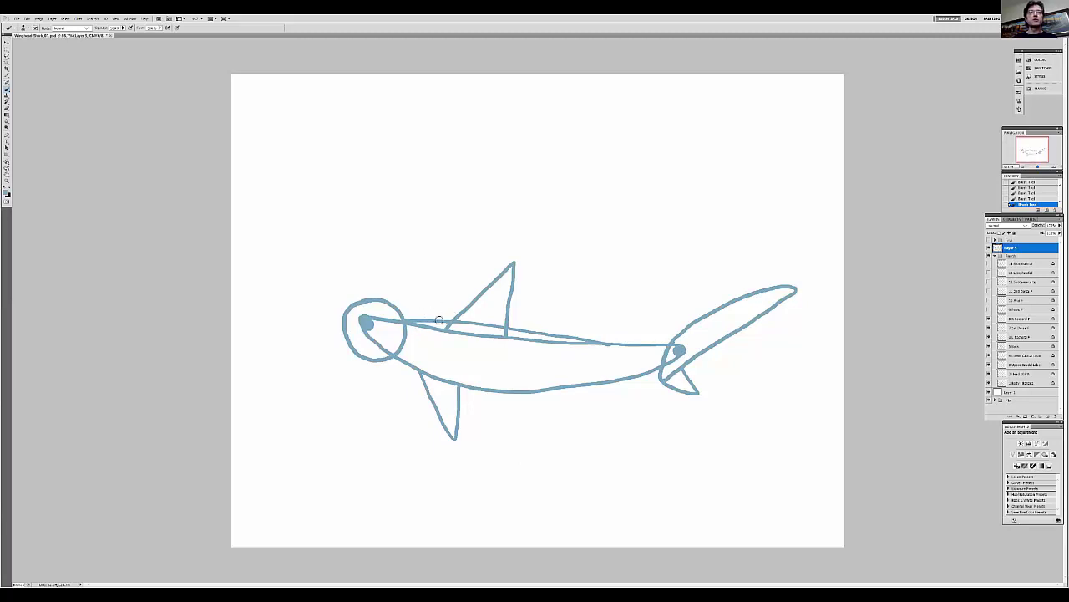
drag(434, 321, 477, 299)
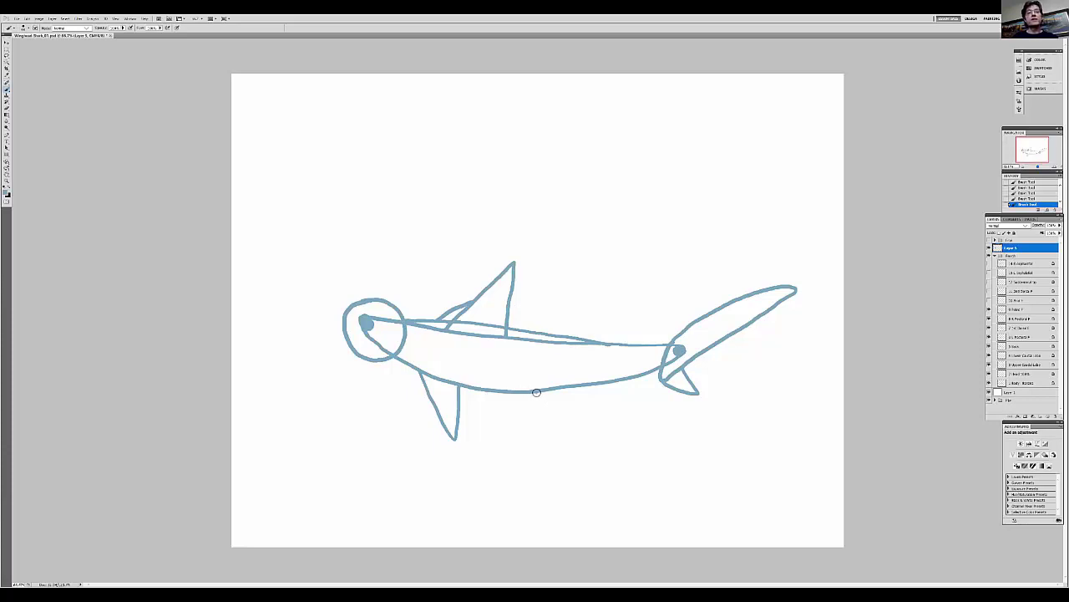
Step: Add small triangular pelvic, second dorsal and anal fins along the rear body, and a small notch near the upper tail tip
mouse_move(537, 391)
mouse_down()
mouse_move(558, 408)
mouse_move(570, 388)
mouse_up()
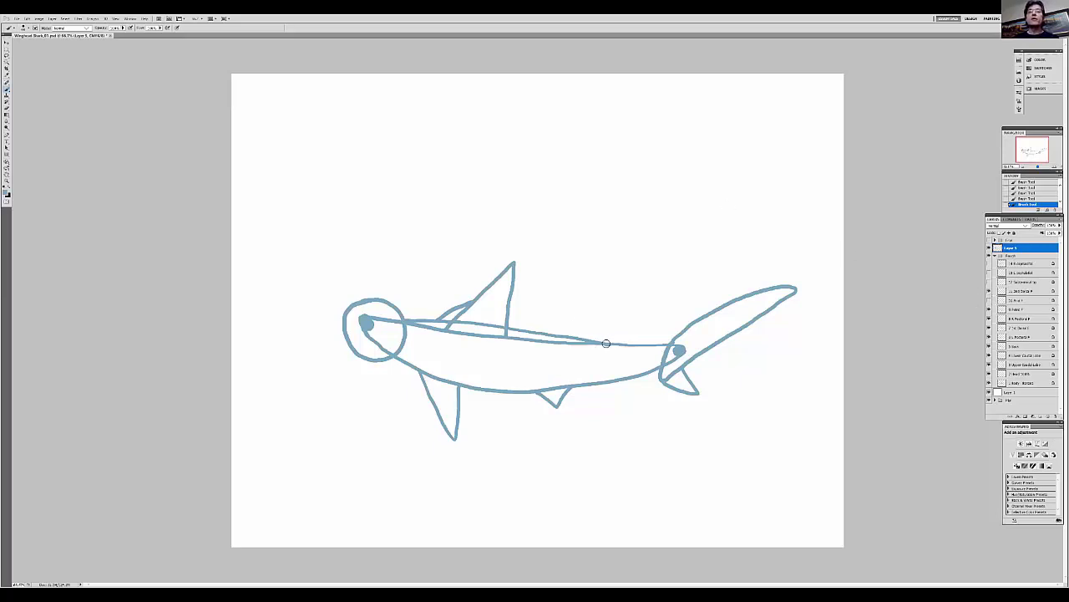
mouse_move(606, 343)
mouse_down()
mouse_move(618, 330)
mouse_move(634, 344)
mouse_up()
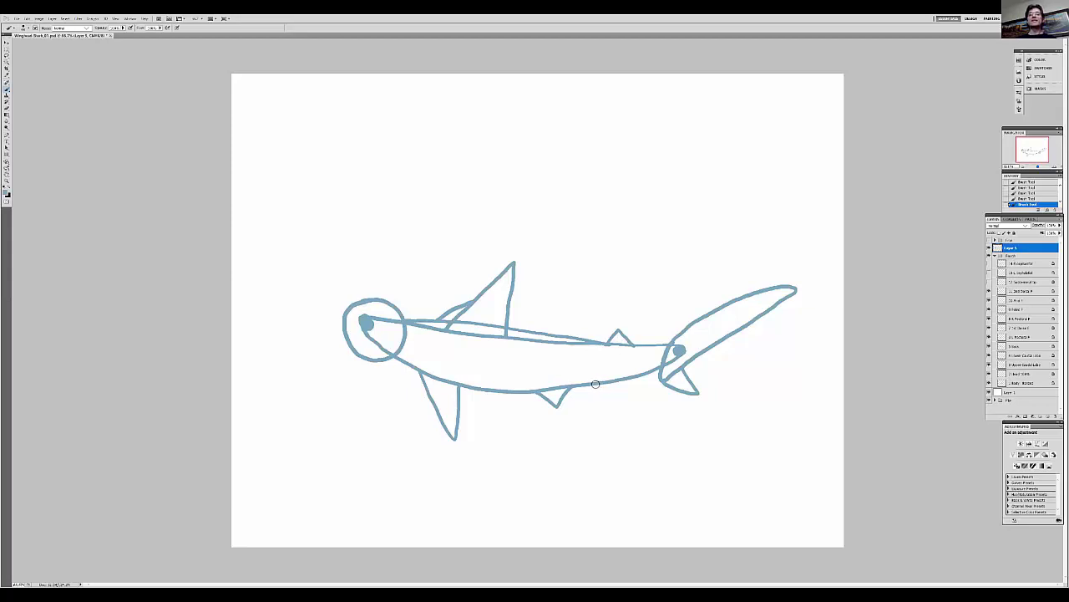
mouse_move(598, 386)
mouse_down()
mouse_move(614, 396)
mouse_move(625, 378)
mouse_up()
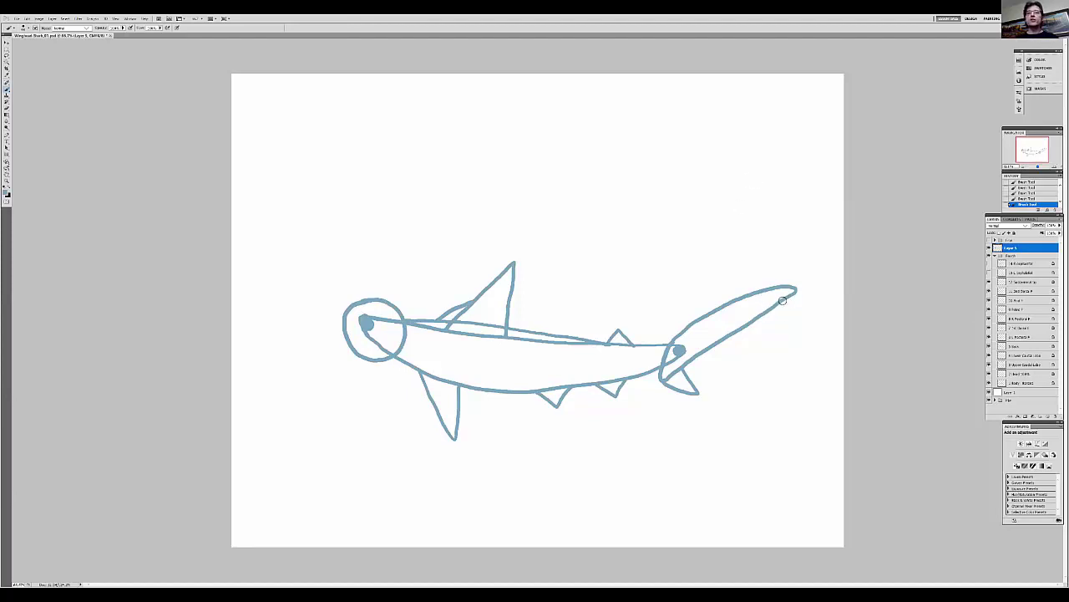
drag(781, 301, 776, 308)
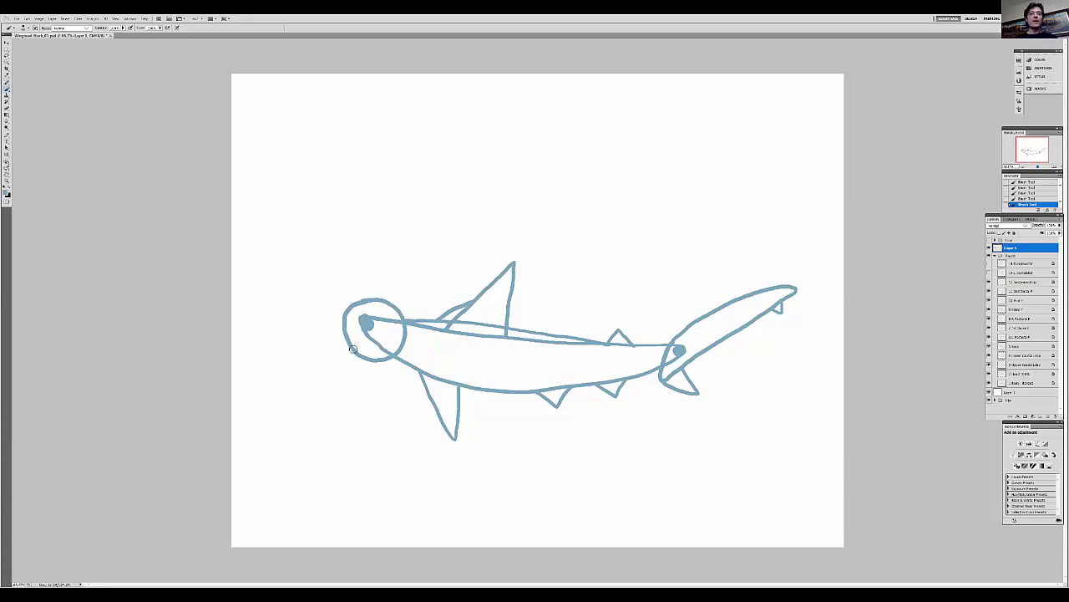
Step: Thicken the front edge of the head circle and draw the near head wing as a long narrow box extending down from it
mouse_move(344, 338)
mouse_down()
mouse_move(354, 351)
mouse_move(340, 325)
mouse_move(345, 332)
mouse_up()
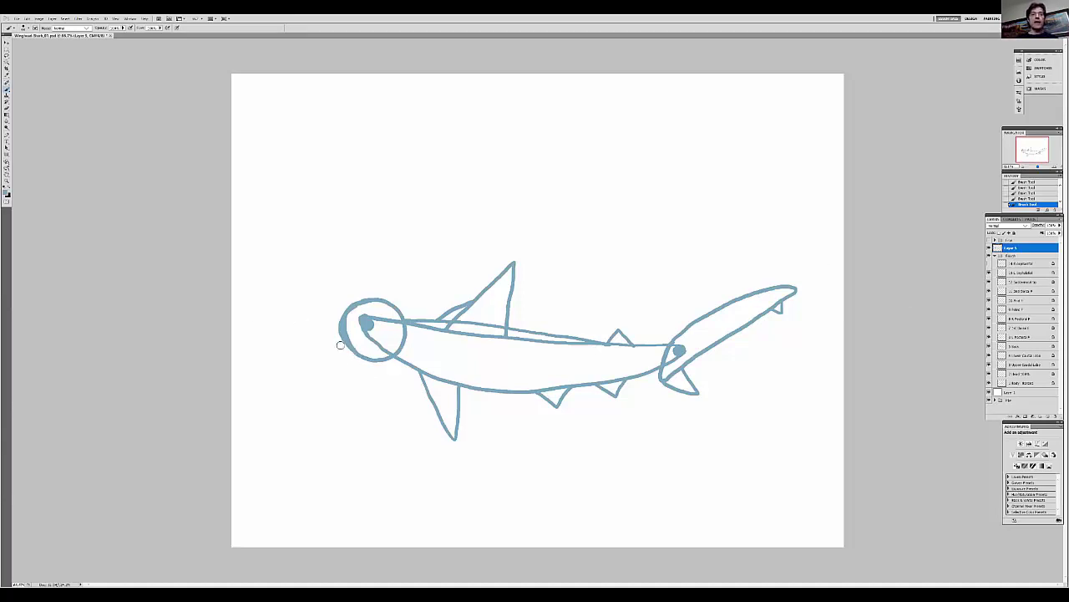
drag(340, 334, 365, 354)
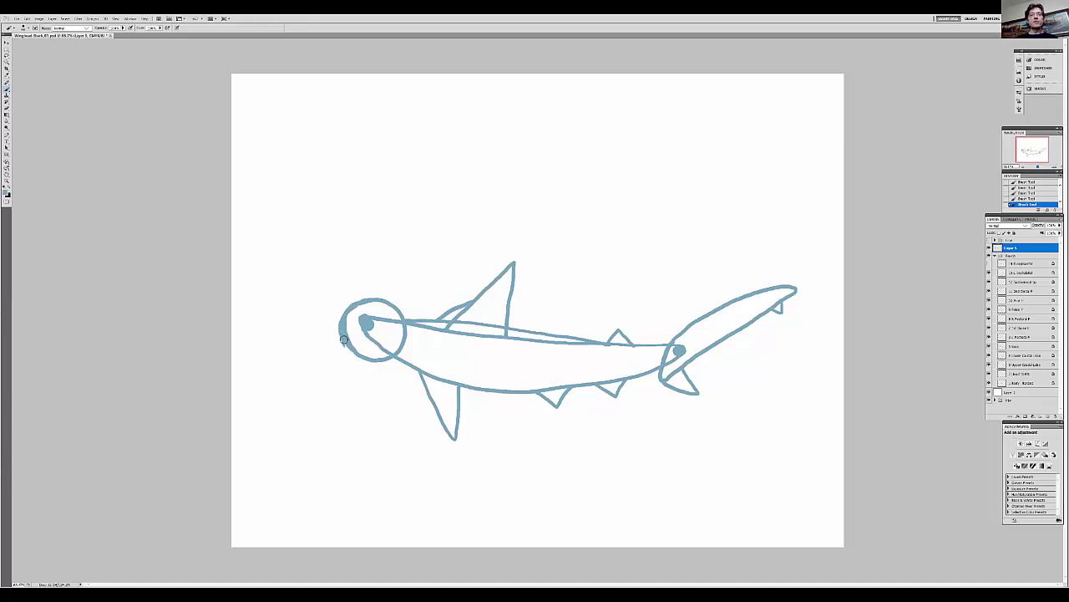
drag(343, 345, 354, 442)
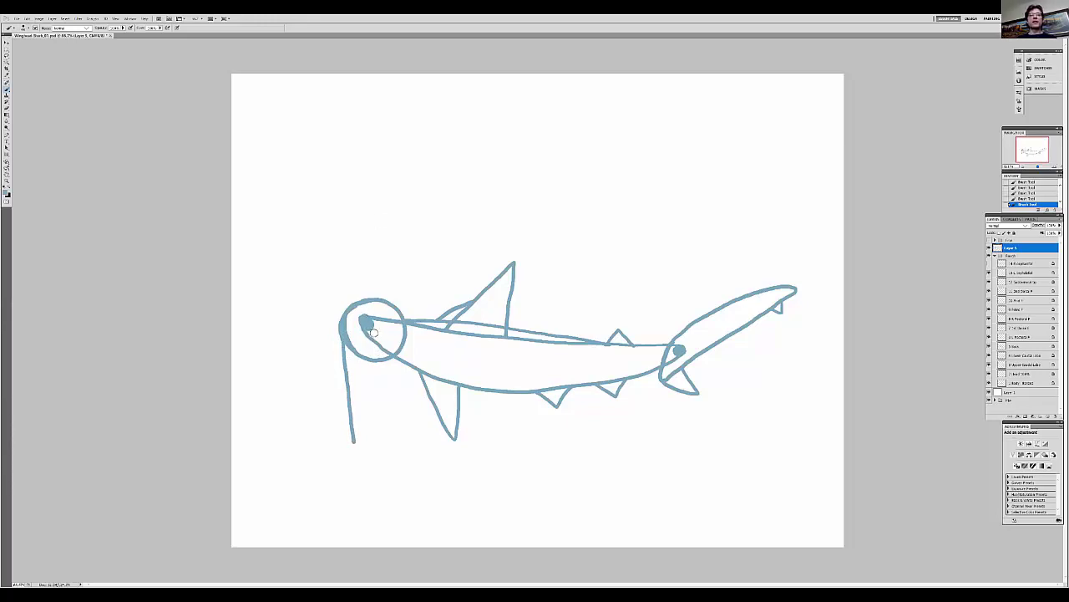
drag(369, 325, 385, 444)
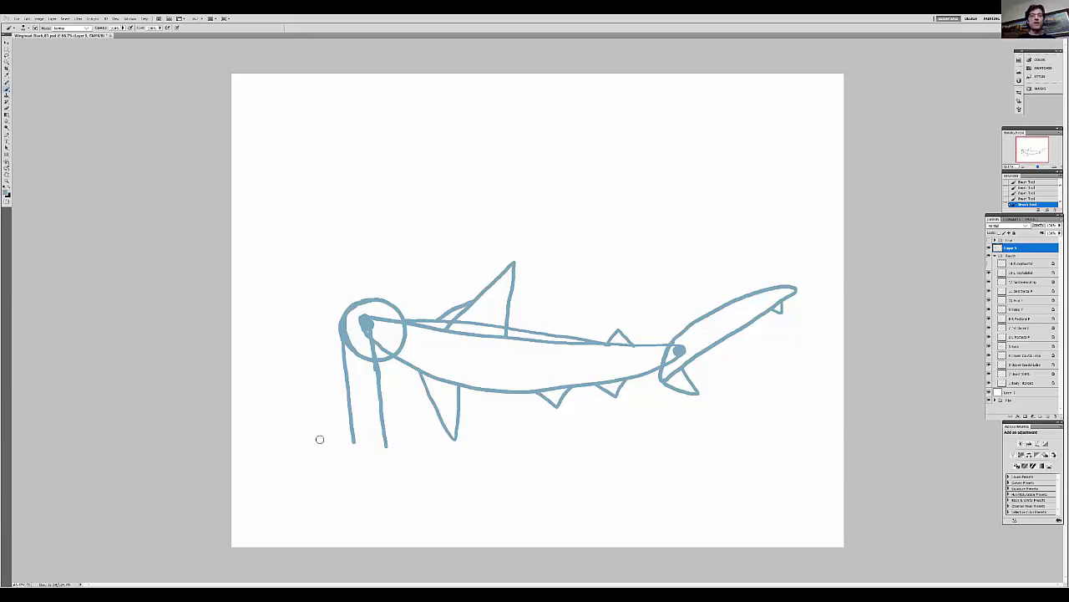
drag(385, 446, 352, 441)
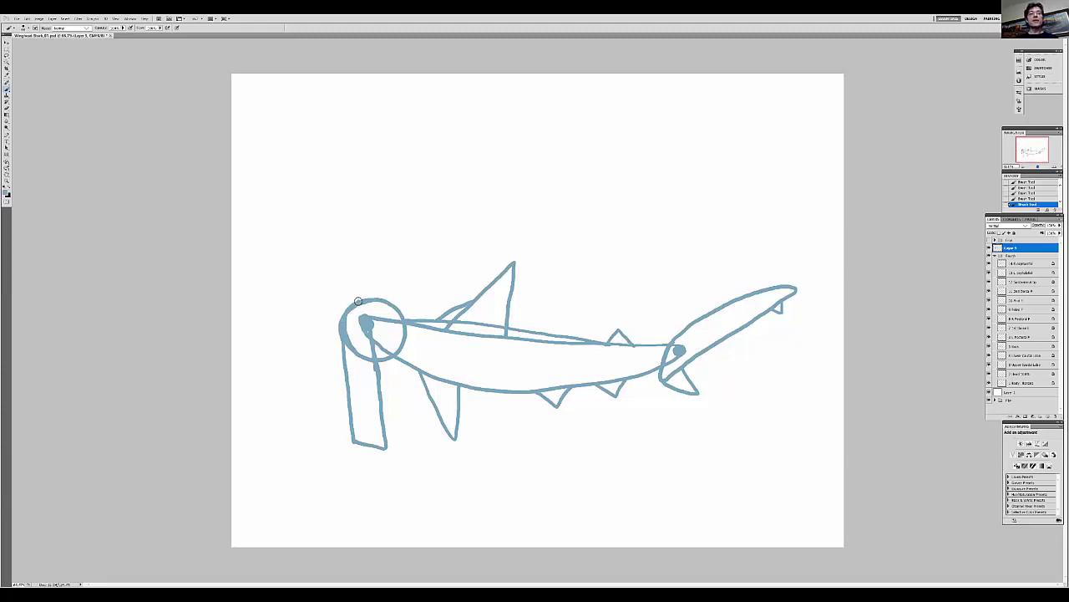
Step: Draw the shorter far head wing as a slanted box rising diagonally backward from the head circle
drag(360, 300, 398, 265)
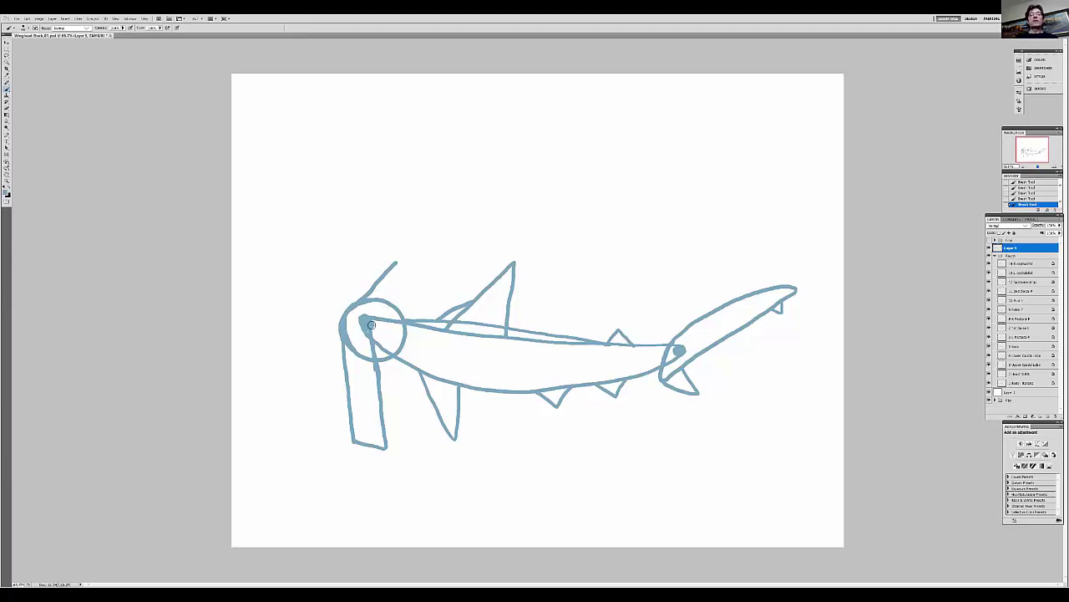
drag(372, 326, 375, 324)
drag(404, 295, 424, 269)
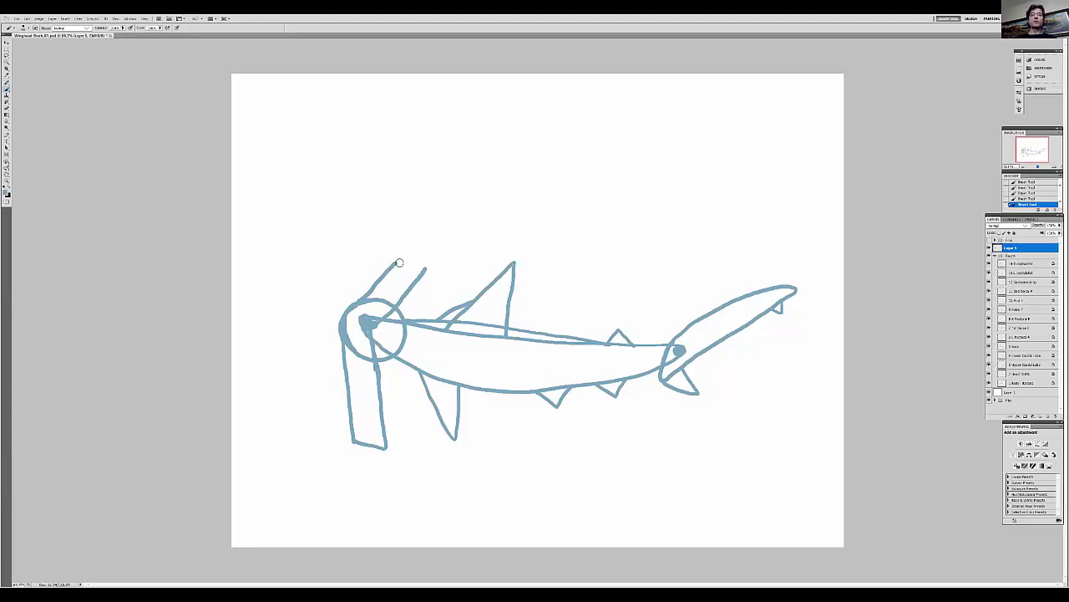
drag(396, 261, 433, 274)
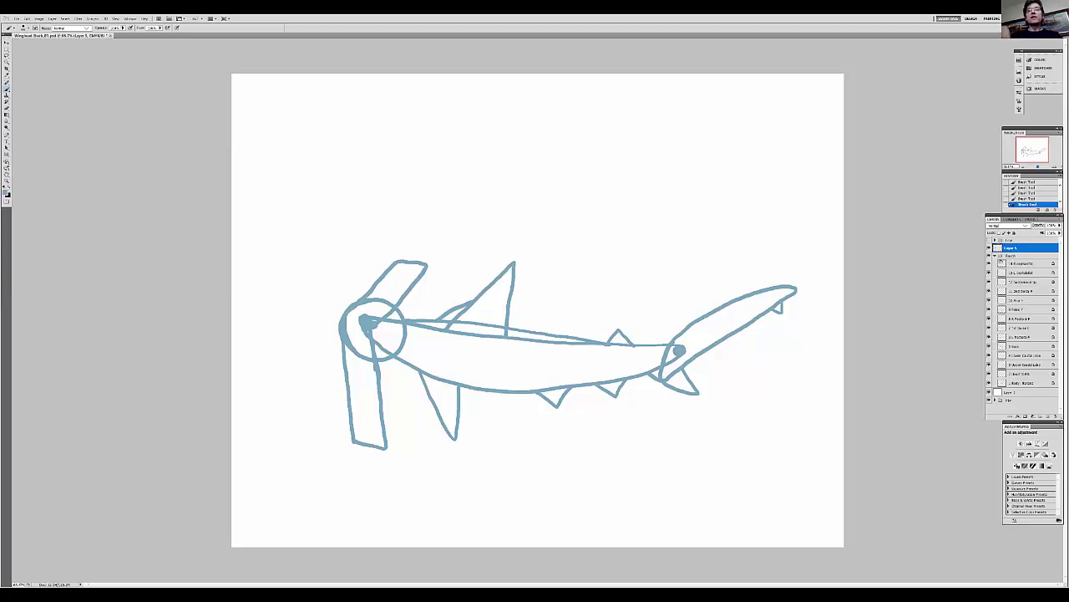
Step: Create a new layer, switch the brush colour to black, and trace the front curve of the head, cleaning up the stroke
key(ctrl+shift+n)
key(Return)
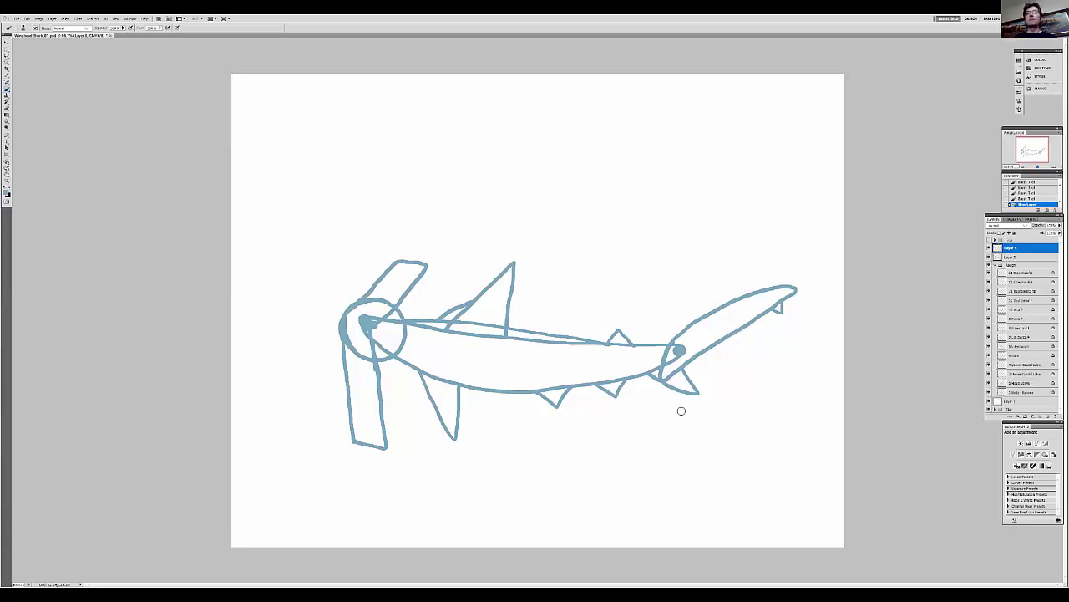
click(5, 189)
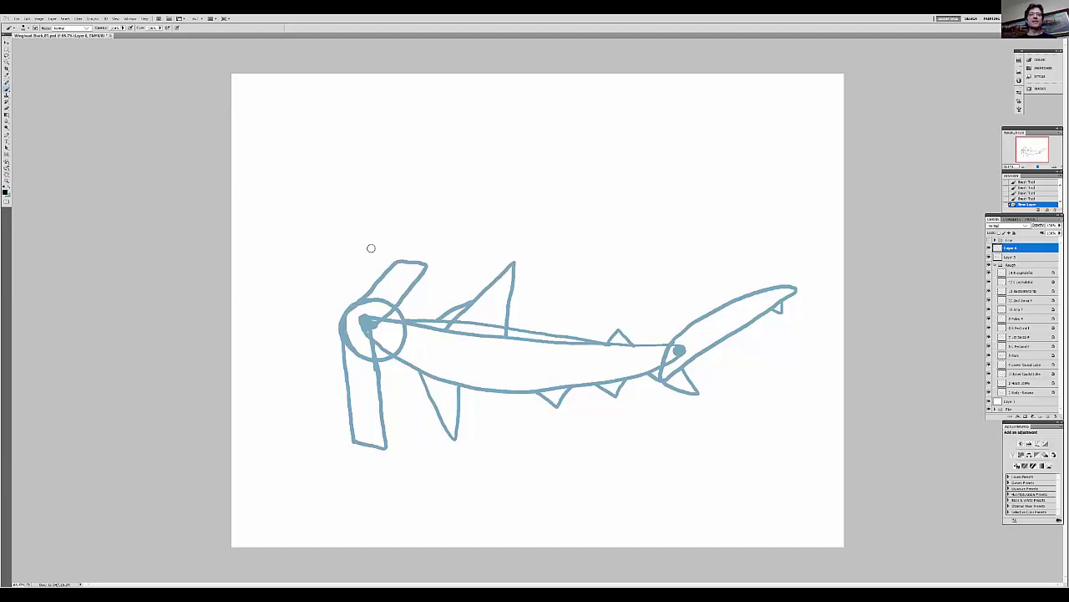
click(352, 306)
mouse_move(356, 303)
mouse_down()
mouse_move(341, 314)
mouse_move(344, 344)
mouse_move(338, 320)
mouse_move(354, 300)
mouse_move(342, 341)
mouse_up()
key(e)
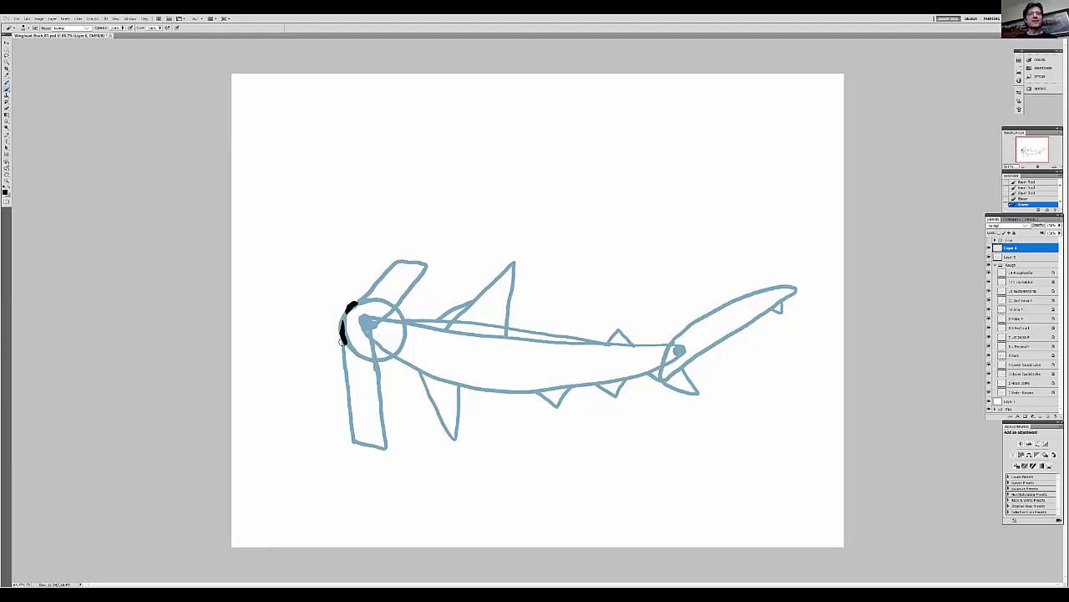
mouse_move(348, 322)
mouse_down()
mouse_move(346, 309)
mouse_move(346, 342)
mouse_move(342, 312)
mouse_move(358, 298)
mouse_up()
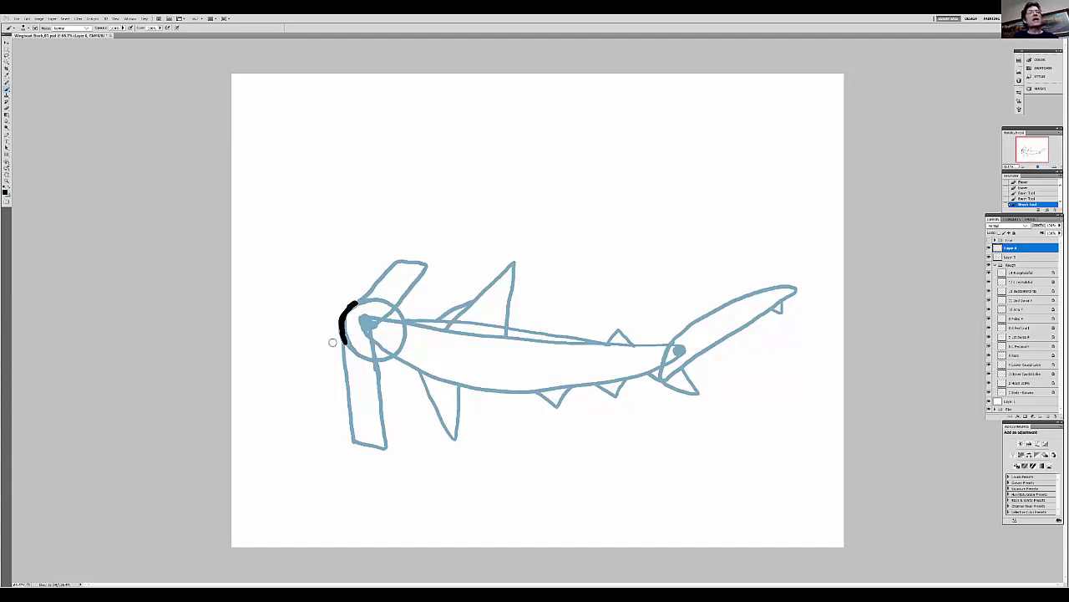
Step: Trace the wavy front edges of the lower and upper head wings in black, extending from the front curve to both tips
drag(342, 344, 345, 369)
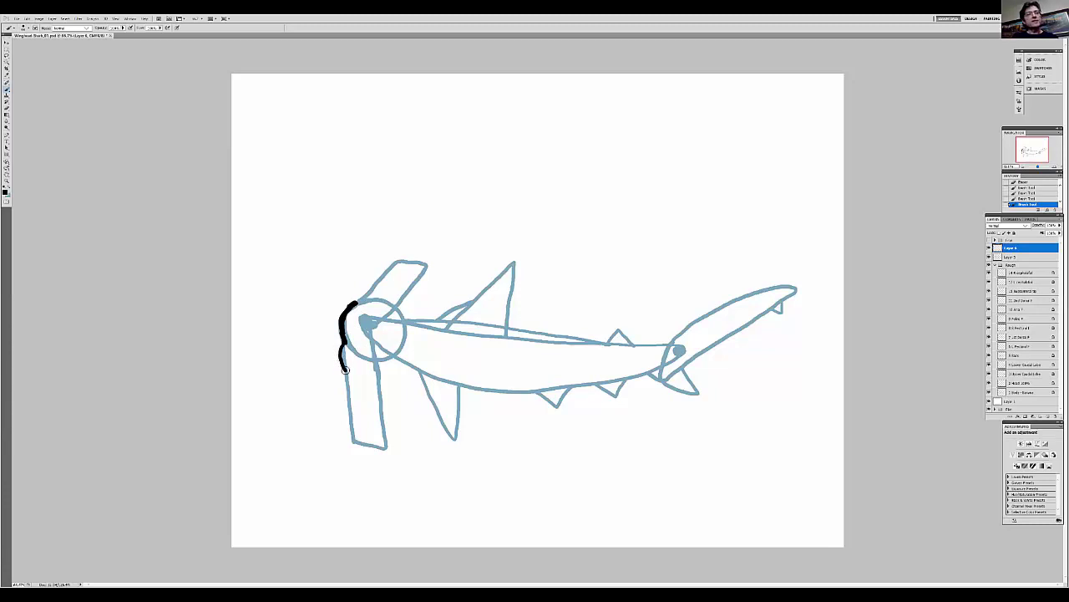
drag(356, 298, 337, 364)
drag(343, 372, 352, 438)
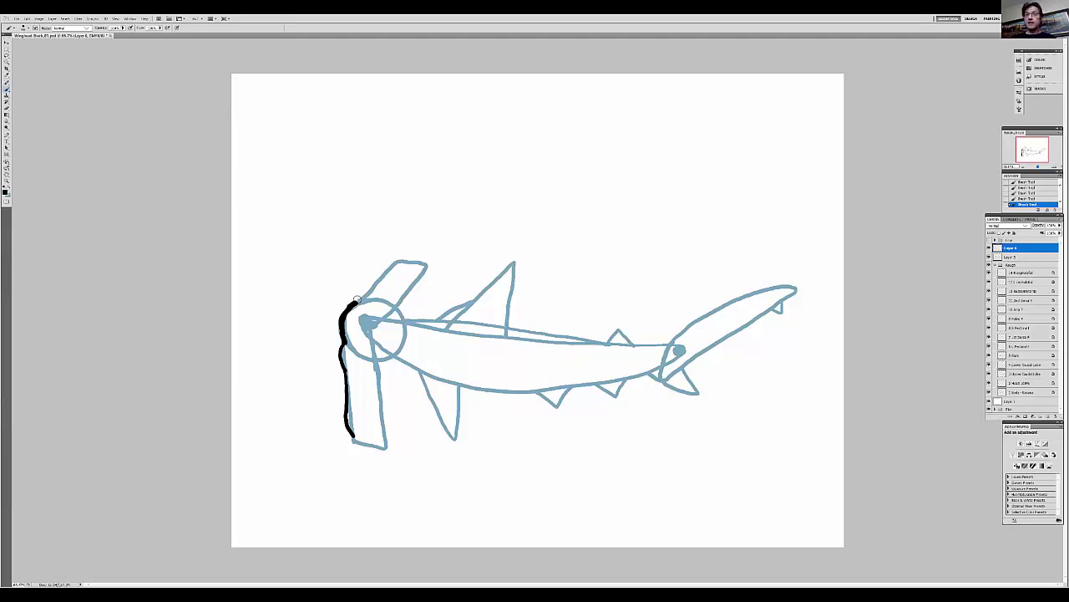
drag(354, 302, 399, 260)
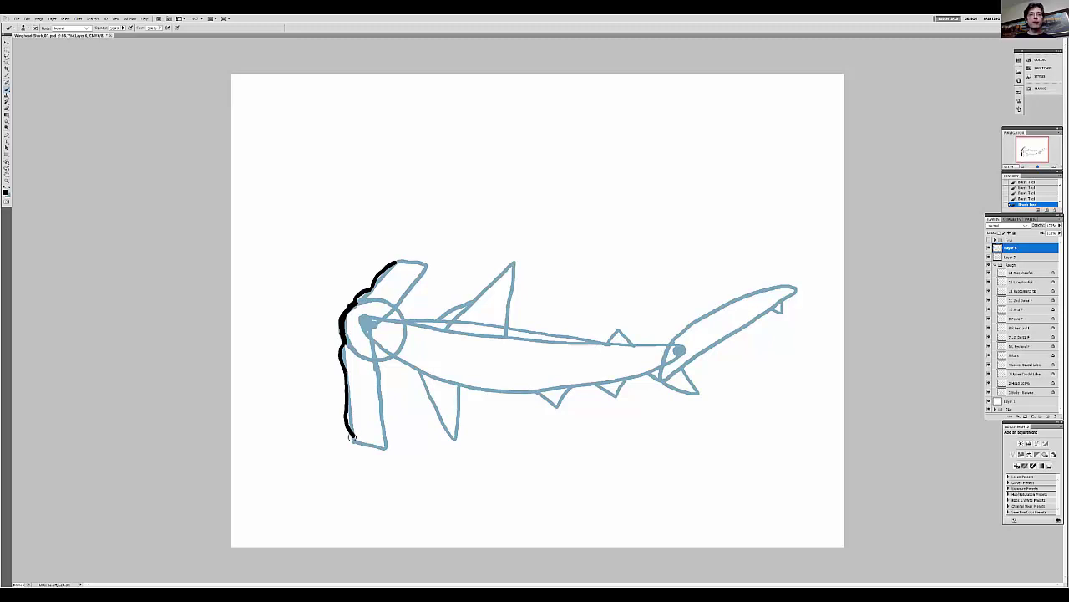
Step: Outline the tips and rear edges of both head wings in black, and paint a solid eye at the lower wing's front corner
drag(351, 437, 387, 447)
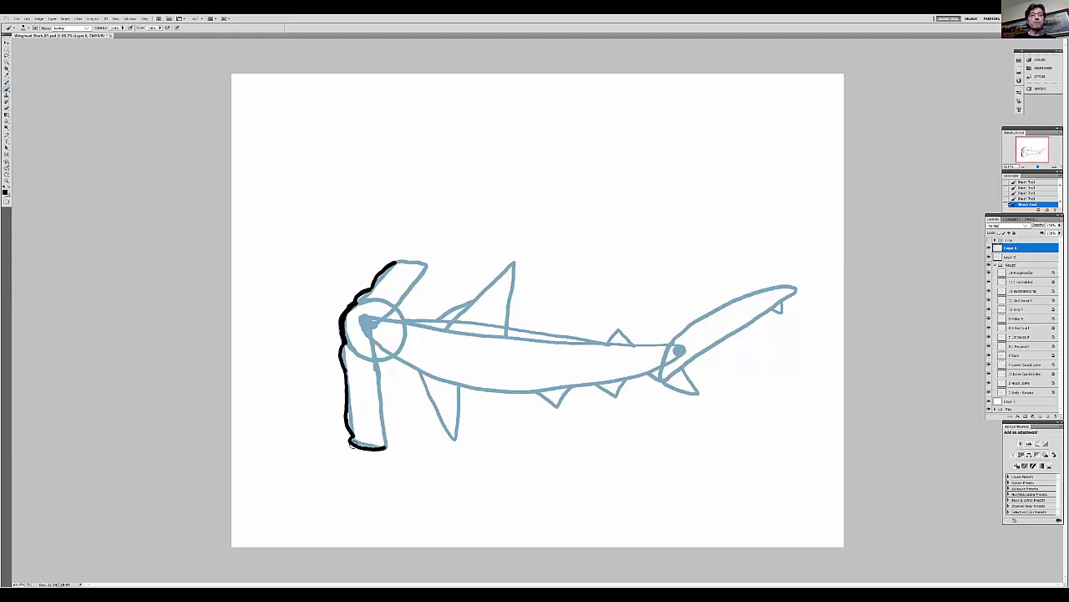
drag(354, 443, 358, 441)
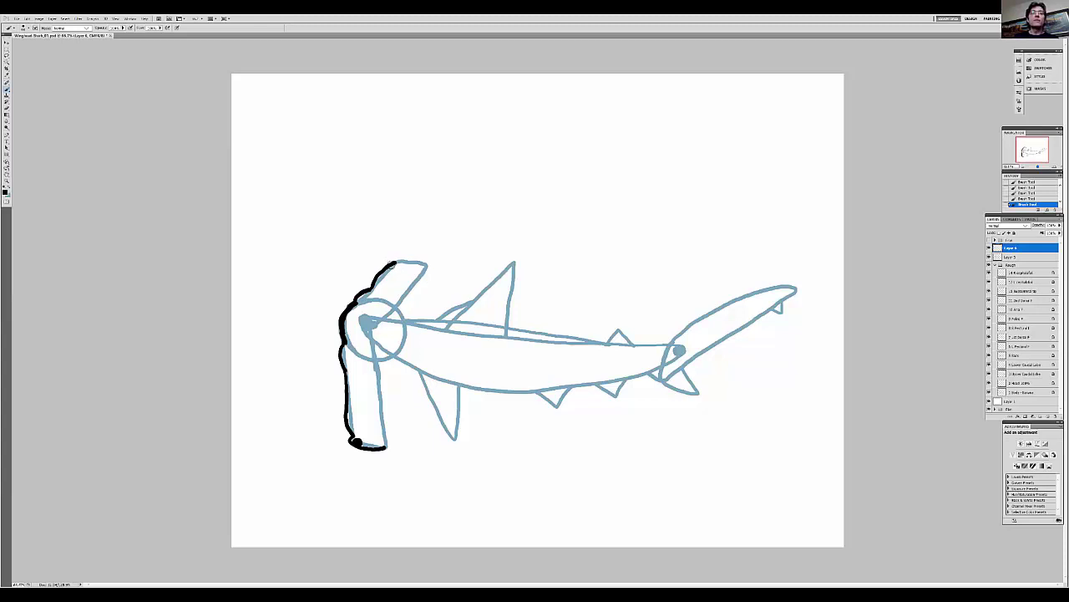
mouse_move(391, 262)
mouse_down()
mouse_move(413, 258)
mouse_move(427, 271)
mouse_up()
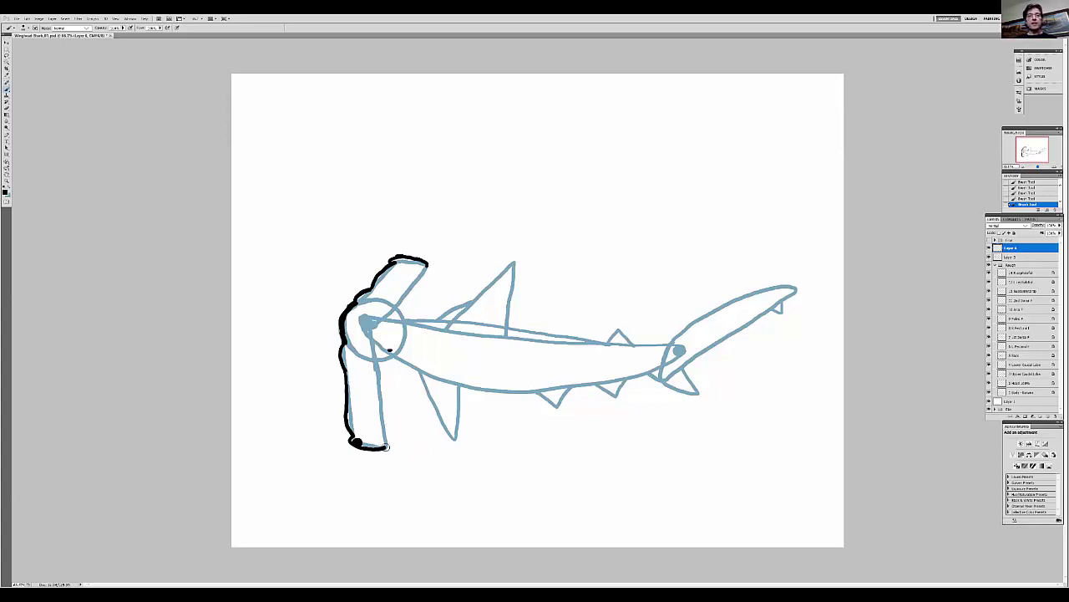
mouse_move(385, 447)
mouse_down()
mouse_move(380, 352)
mouse_move(391, 350)
mouse_up()
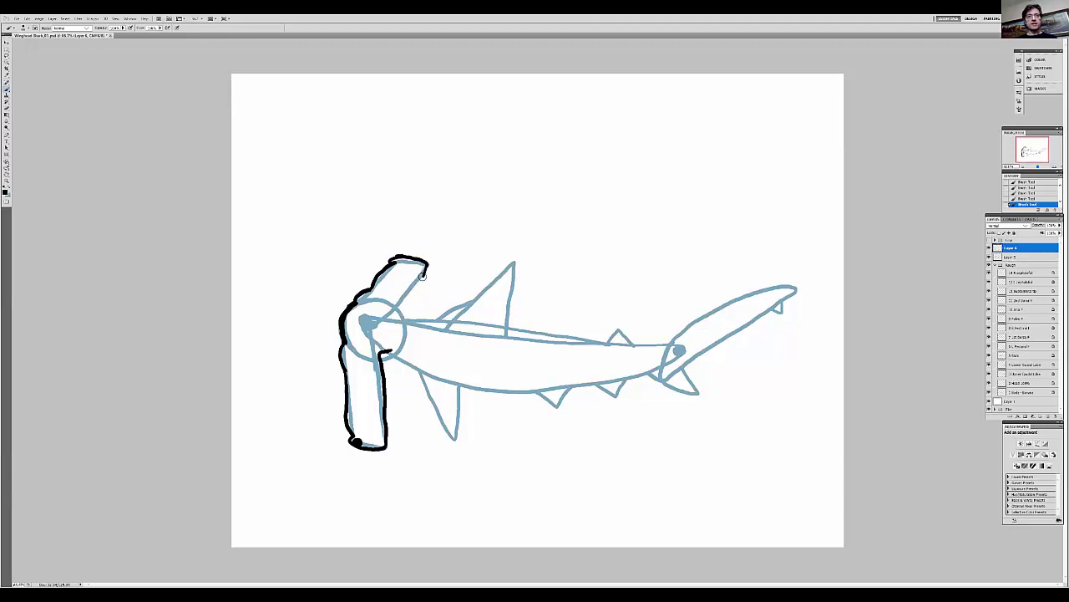
drag(418, 284, 396, 314)
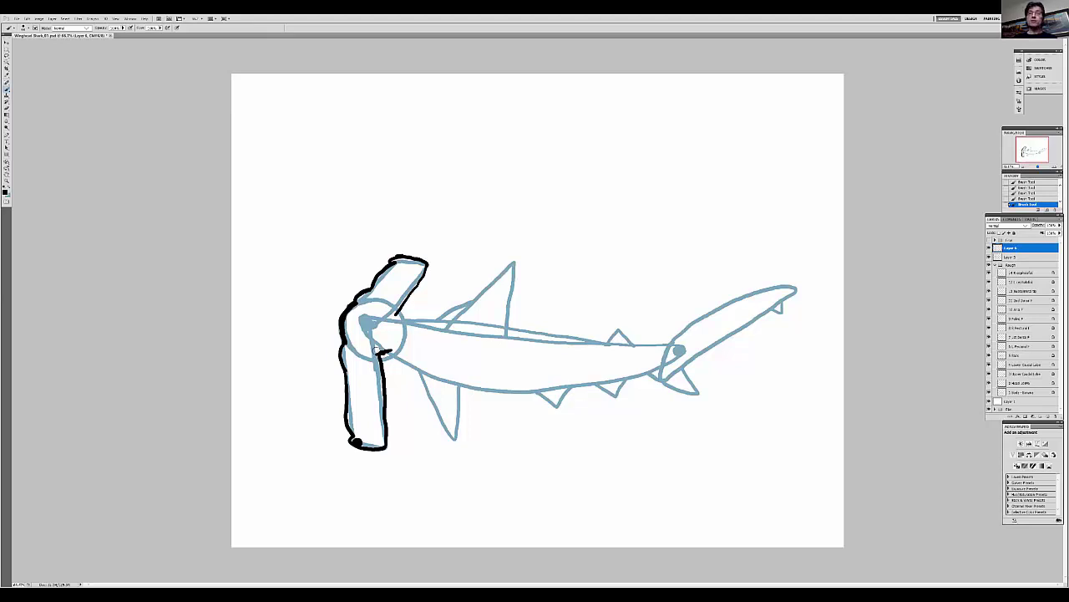
Step: Trace the throat edge with its short gill slits, and outline the pectoral fin below it in black
drag(382, 354, 421, 375)
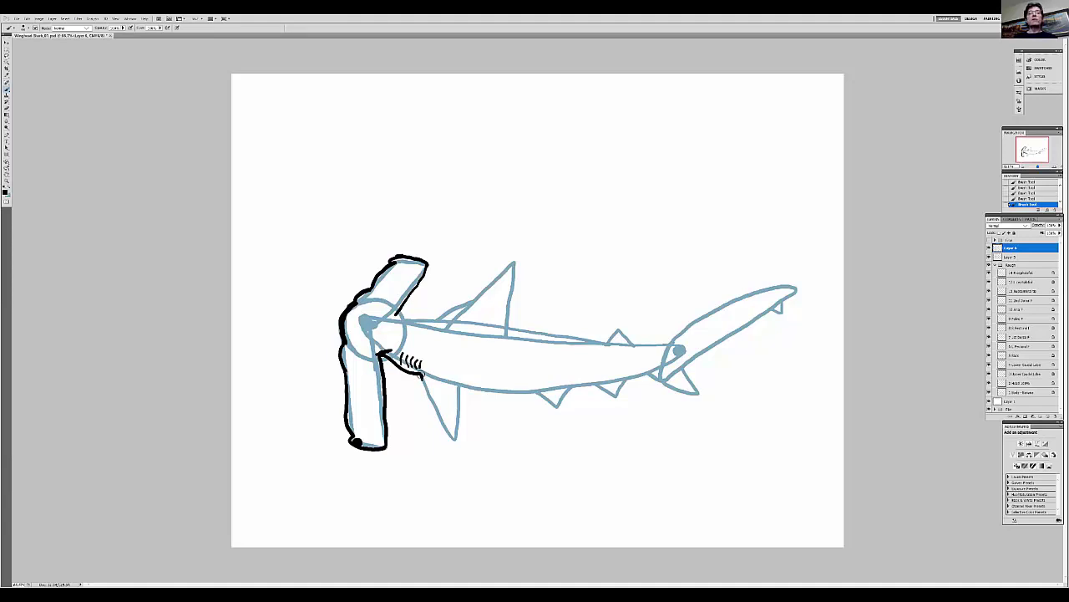
drag(421, 378, 457, 437)
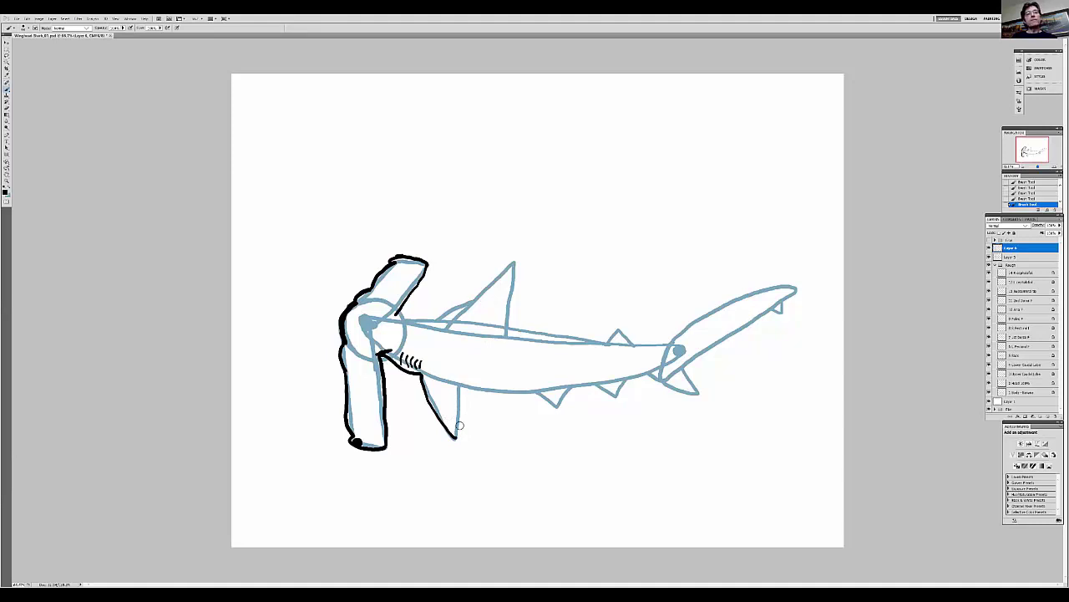
mouse_move(457, 436)
mouse_down()
mouse_move(455, 399)
mouse_move(471, 387)
mouse_up()
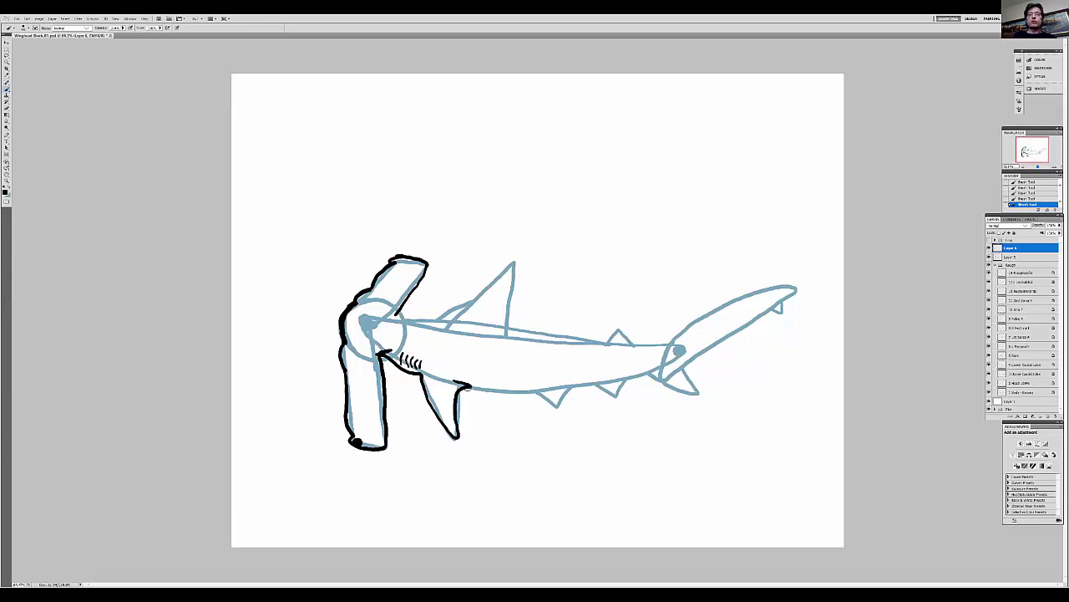
Step: Trace the belly line back from the pectoral fin, including the small pelvic and anal fins beneath it, removing the stray blob
drag(468, 386, 538, 393)
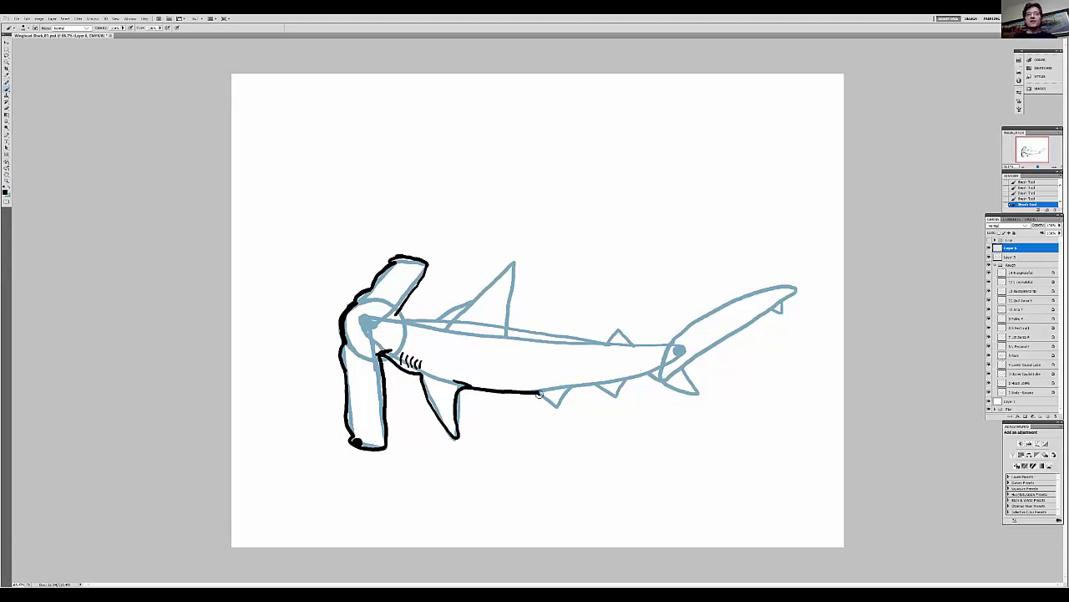
drag(547, 402, 559, 407)
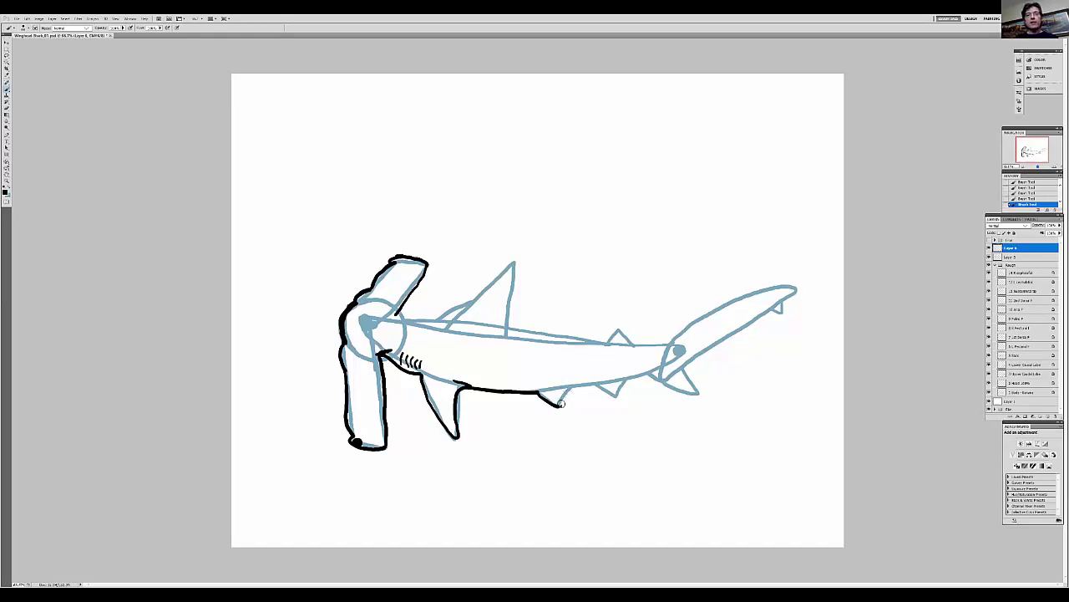
drag(562, 408, 568, 386)
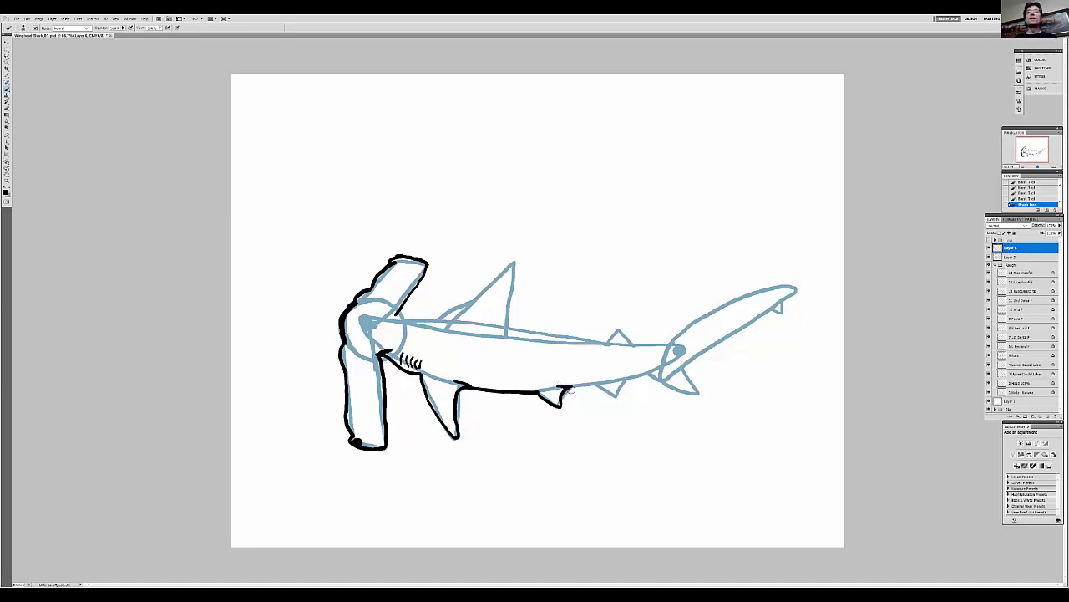
drag(568, 388, 595, 384)
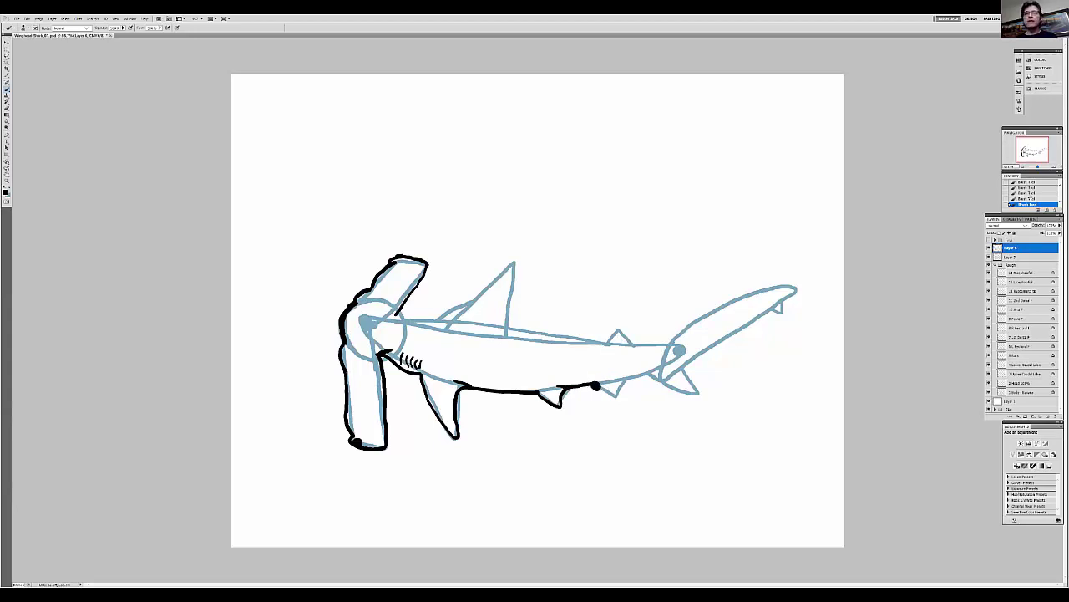
key(ctrl+alt+z)
key(ctrl+alt+z)
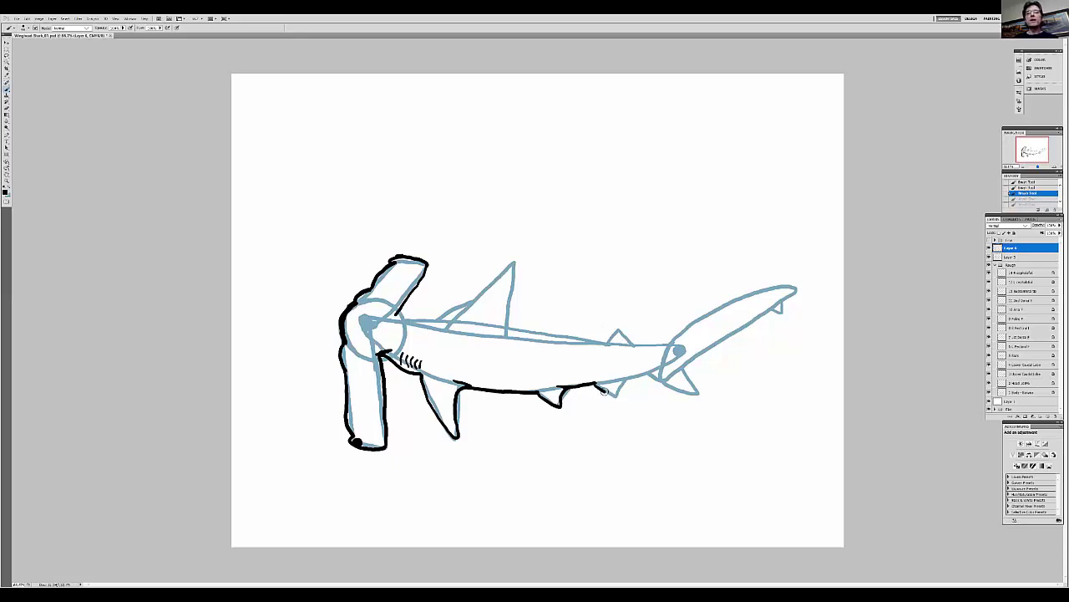
drag(616, 396, 620, 395)
drag(615, 391, 613, 390)
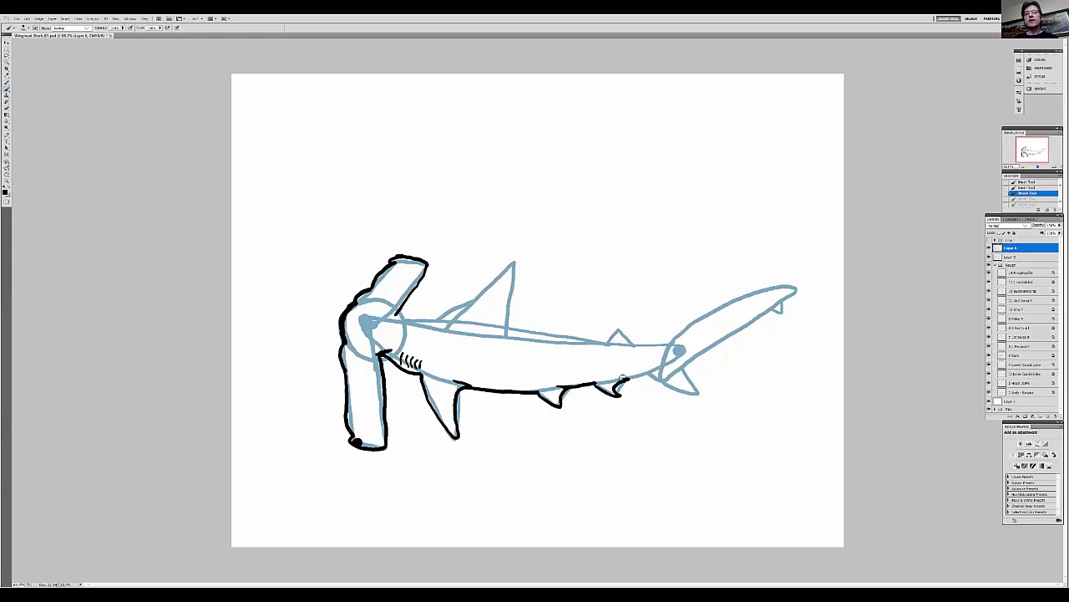
drag(618, 381, 615, 376)
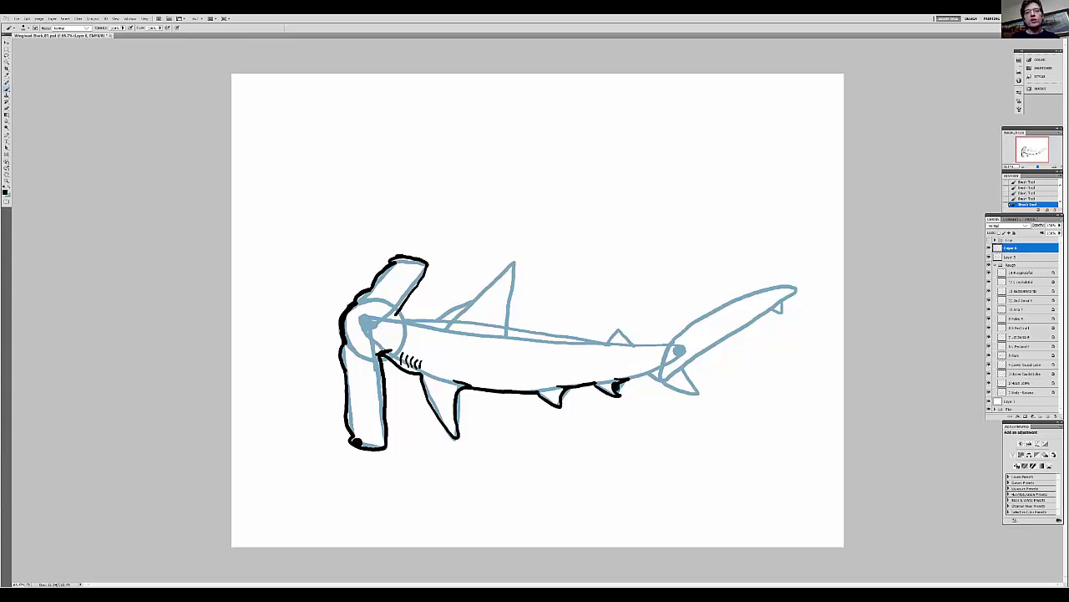
click(1042, 198)
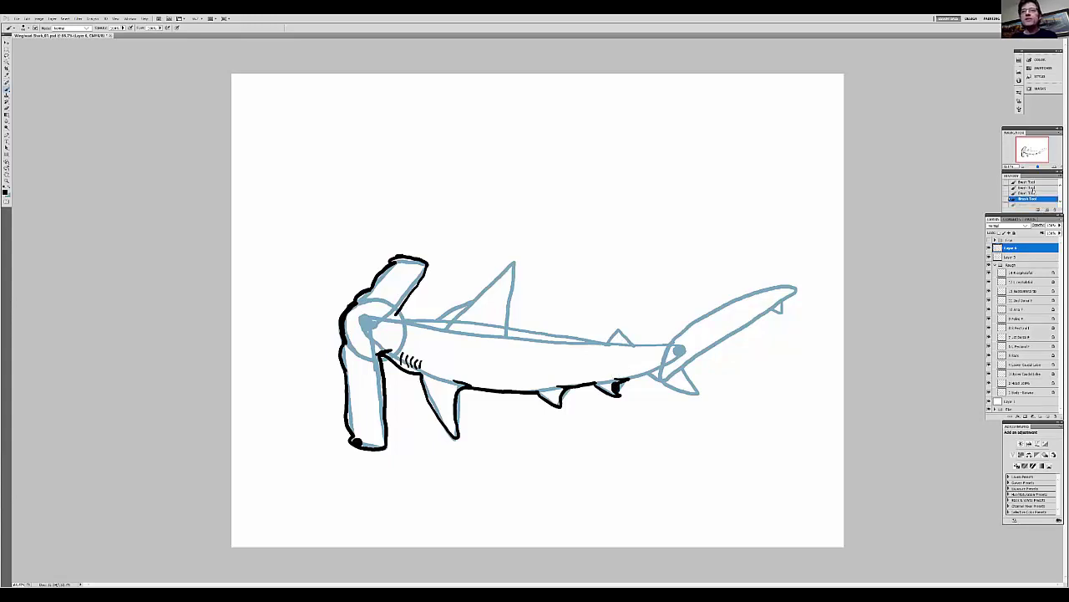
click(1035, 193)
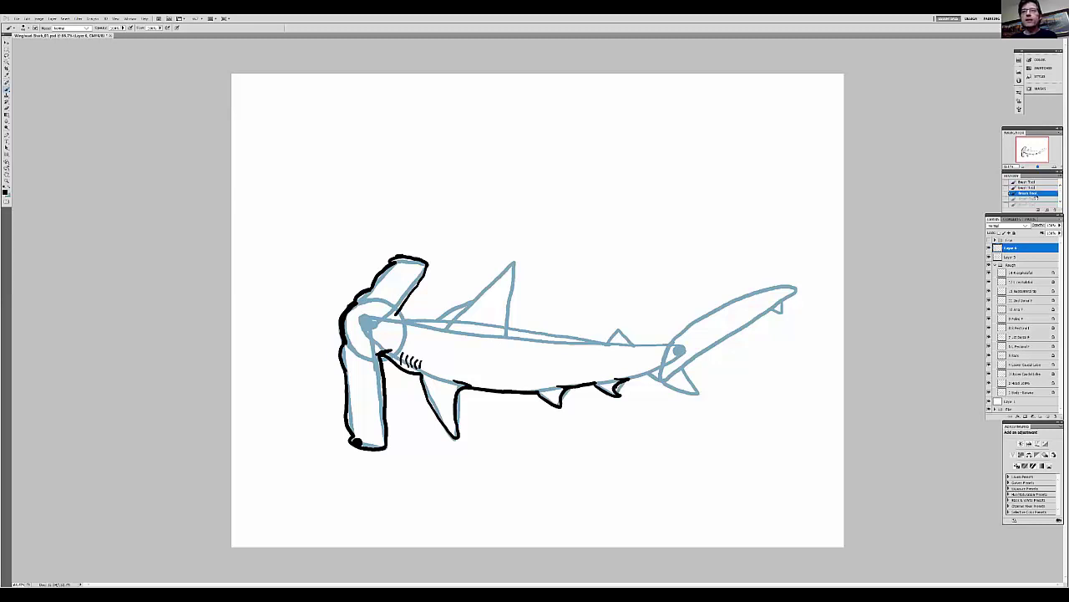
drag(608, 391, 616, 388)
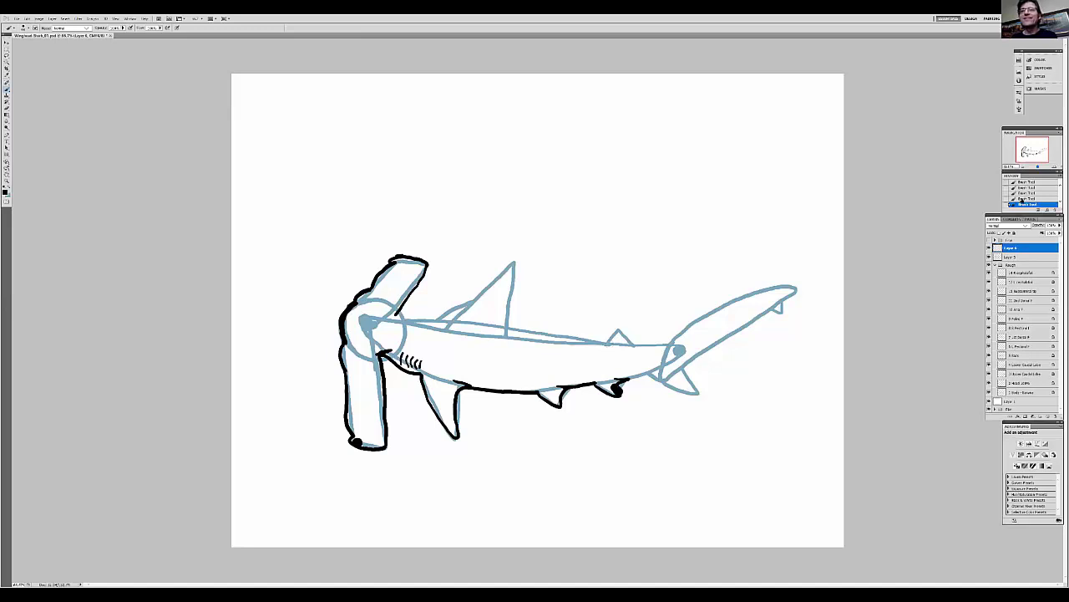
click(1028, 199)
click(1021, 193)
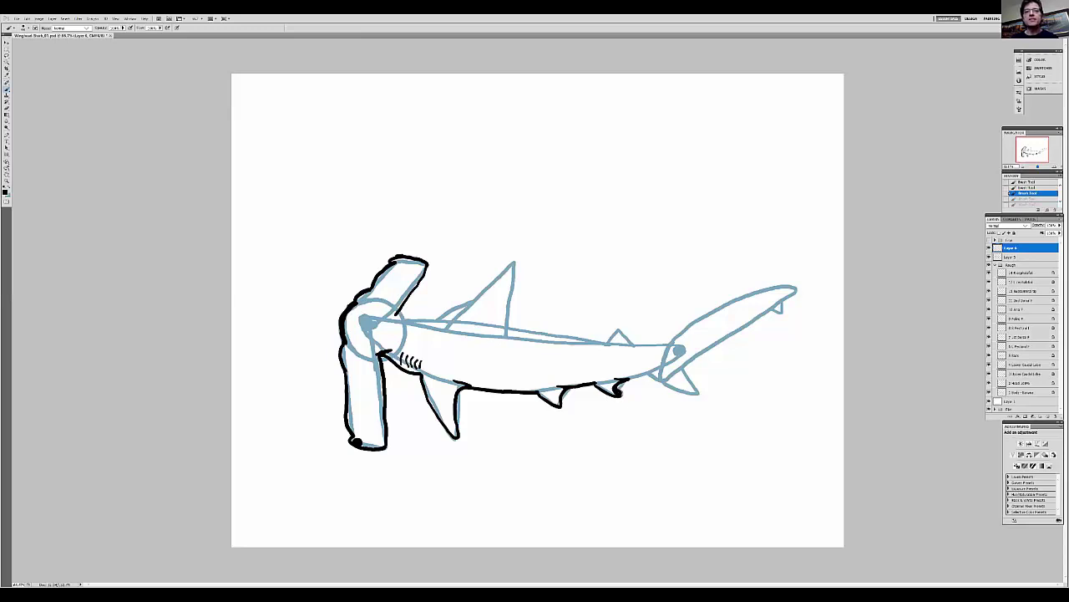
Step: Finish the rear edge of the anal fin and extend the black underside line to the tail base
drag(620, 390, 622, 400)
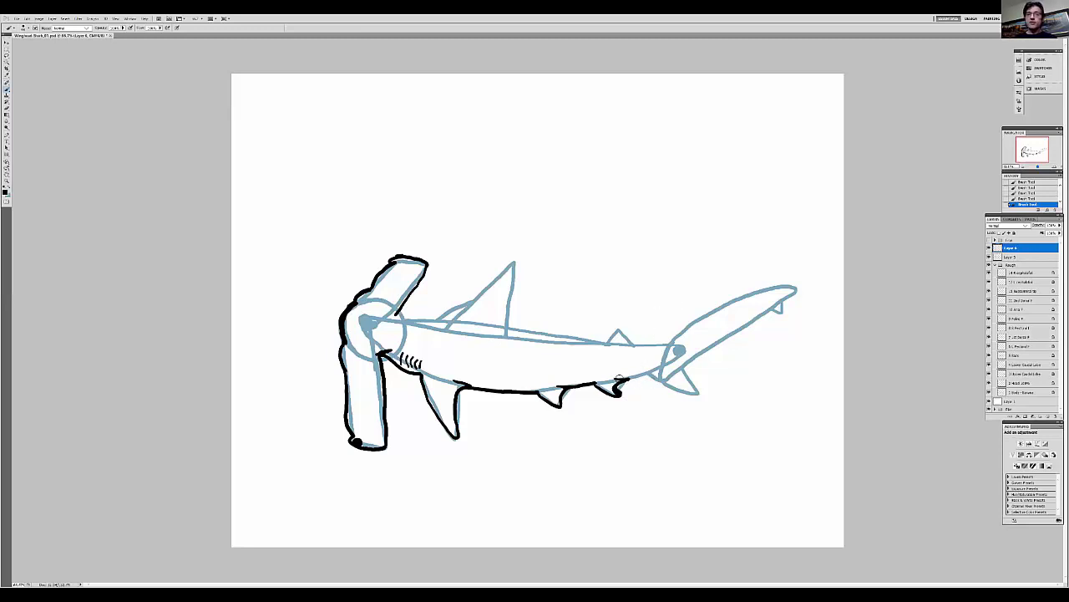
drag(629, 379, 647, 373)
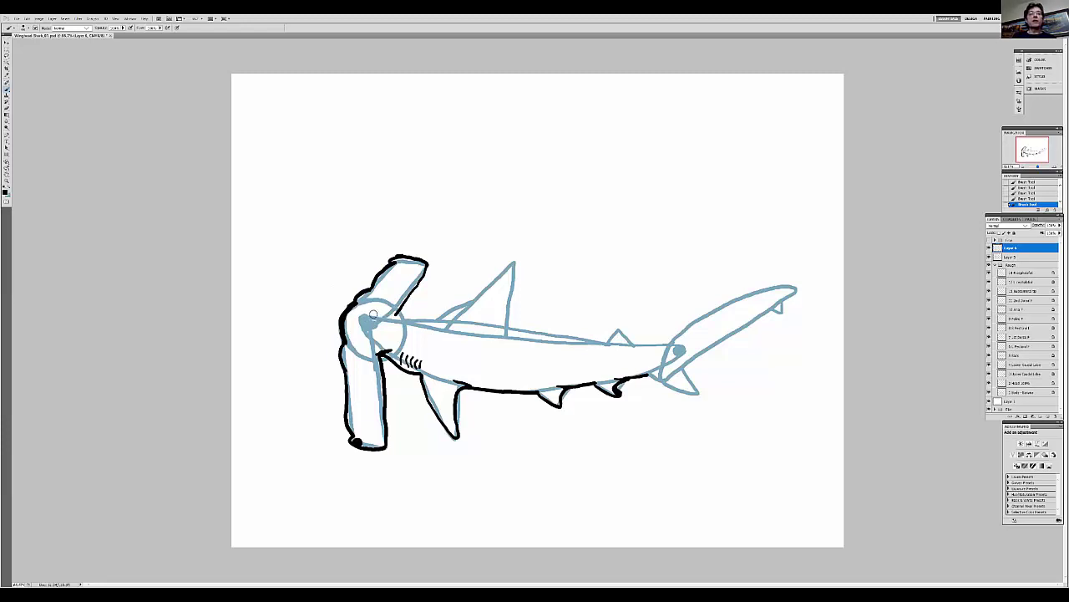
Step: Trace the back line from the head to the first dorsal fin, outlining that fin and the far pectoral fin peeking out behind it
drag(373, 312, 421, 315)
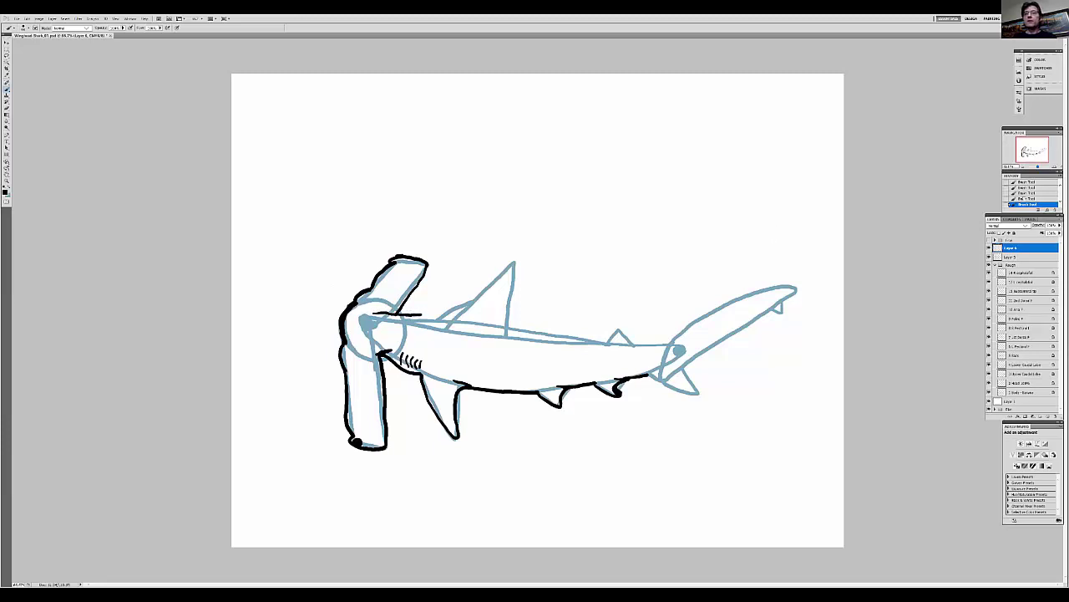
key(ctrl+z)
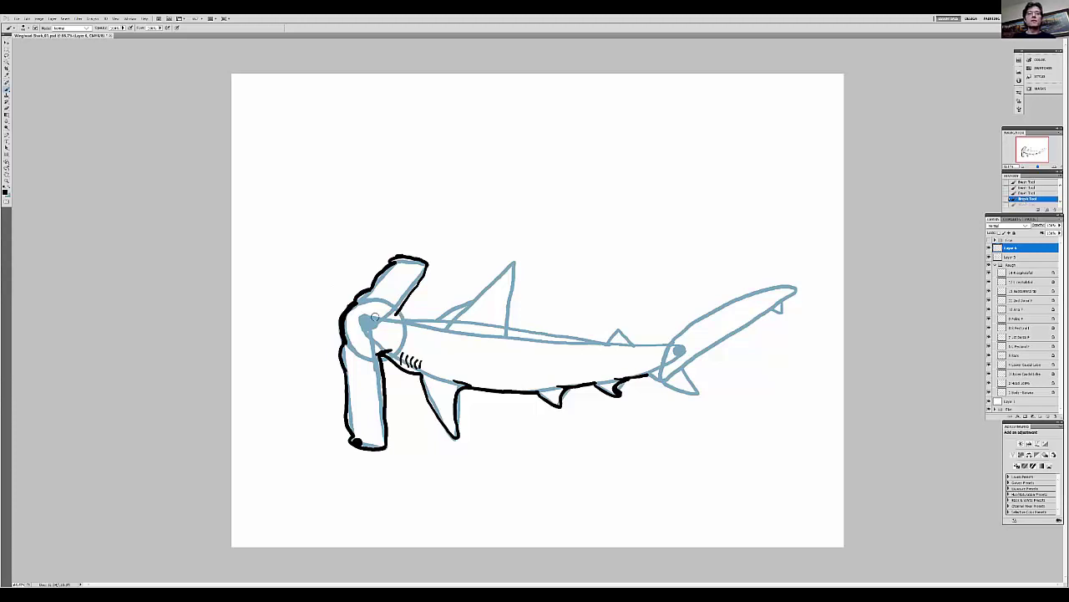
drag(377, 315, 454, 317)
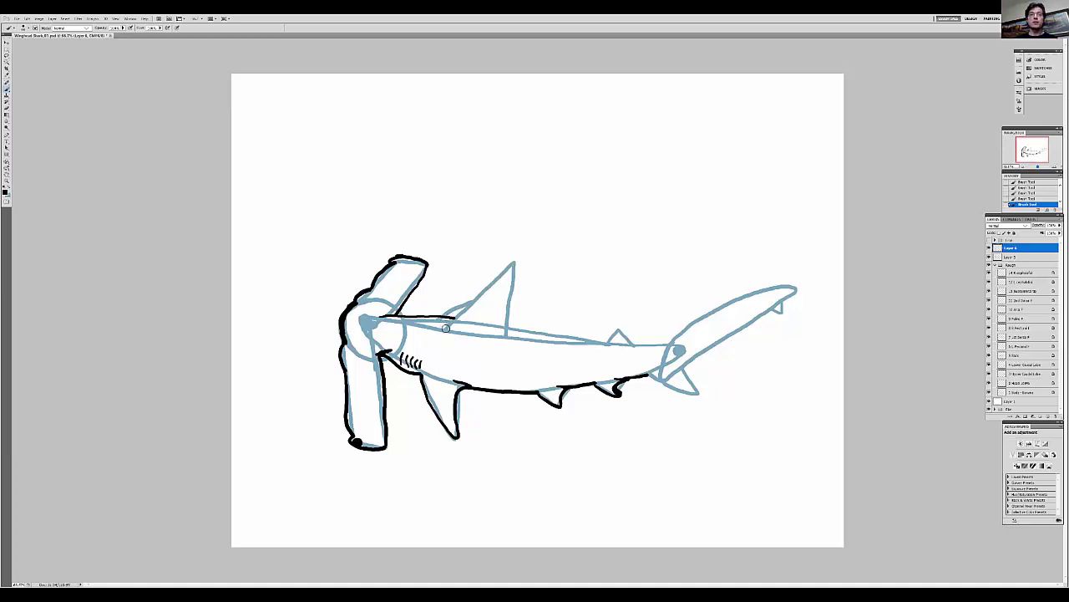
mouse_move(447, 326)
mouse_down()
mouse_move(516, 265)
mouse_move(503, 323)
mouse_move(517, 335)
mouse_move(498, 339)
mouse_up()
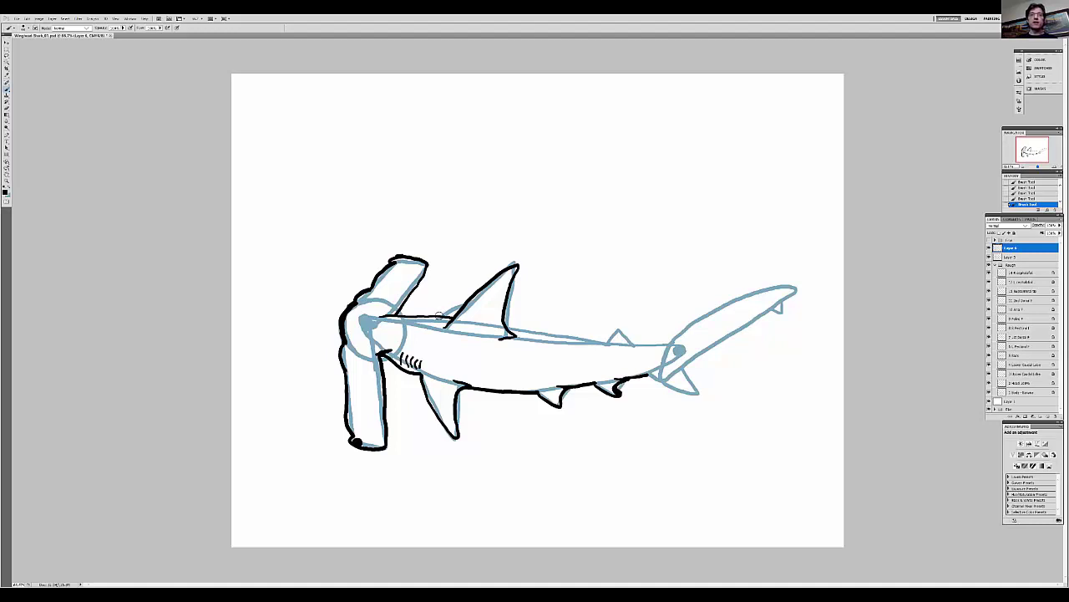
drag(443, 313, 464, 302)
Step: Trace the back from the first dorsal fin to the tail base, including the small second dorsal fin
drag(506, 326, 610, 342)
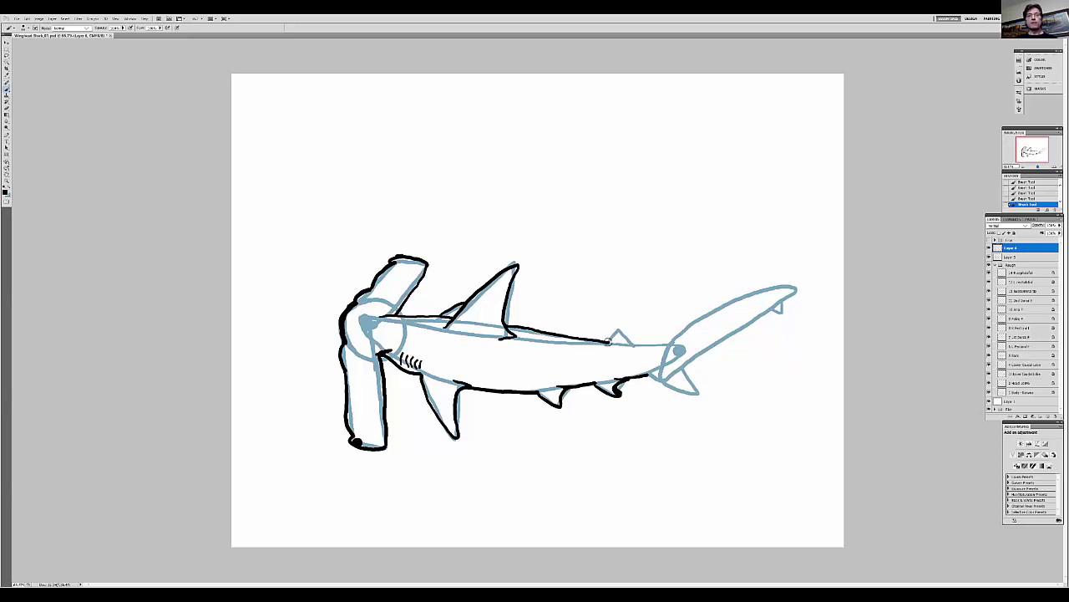
mouse_move(608, 341)
mouse_down()
mouse_move(618, 332)
mouse_move(638, 346)
mouse_move(627, 345)
mouse_up()
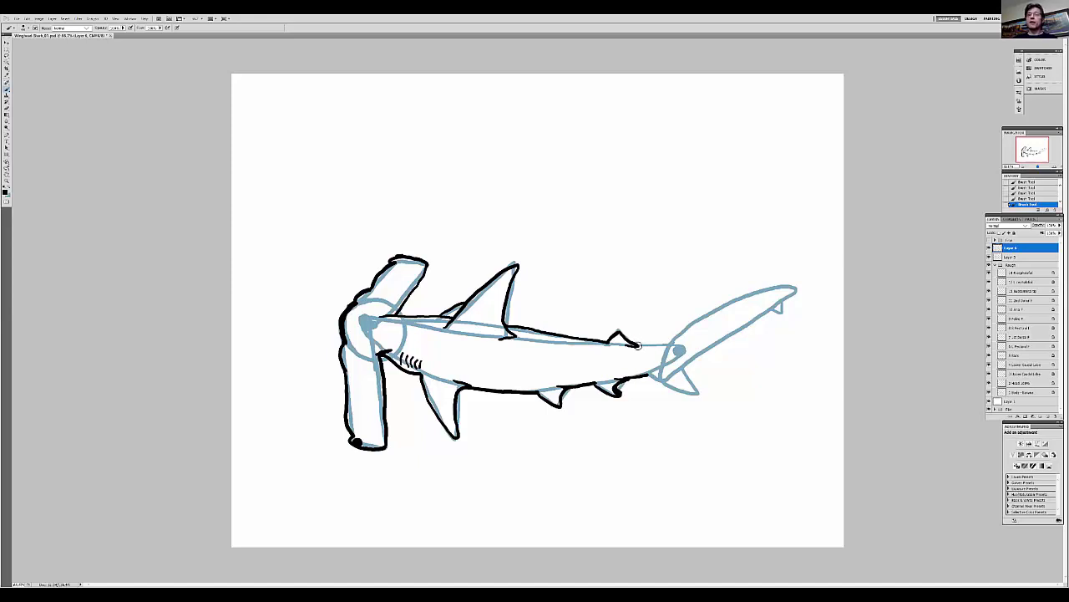
drag(640, 345, 663, 345)
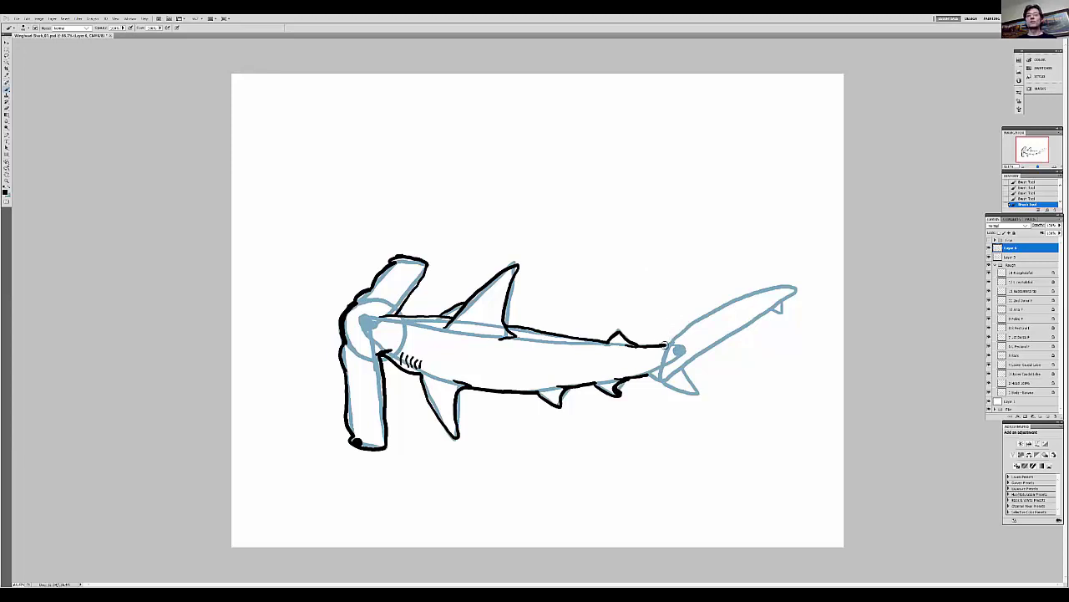
Step: Outline the tail in black: the long upper lobe with its notched tip, the short lower lobe, and a reinforced upper base
mouse_move(668, 342)
mouse_down()
mouse_move(733, 301)
mouse_move(794, 291)
mouse_up()
click(797, 291)
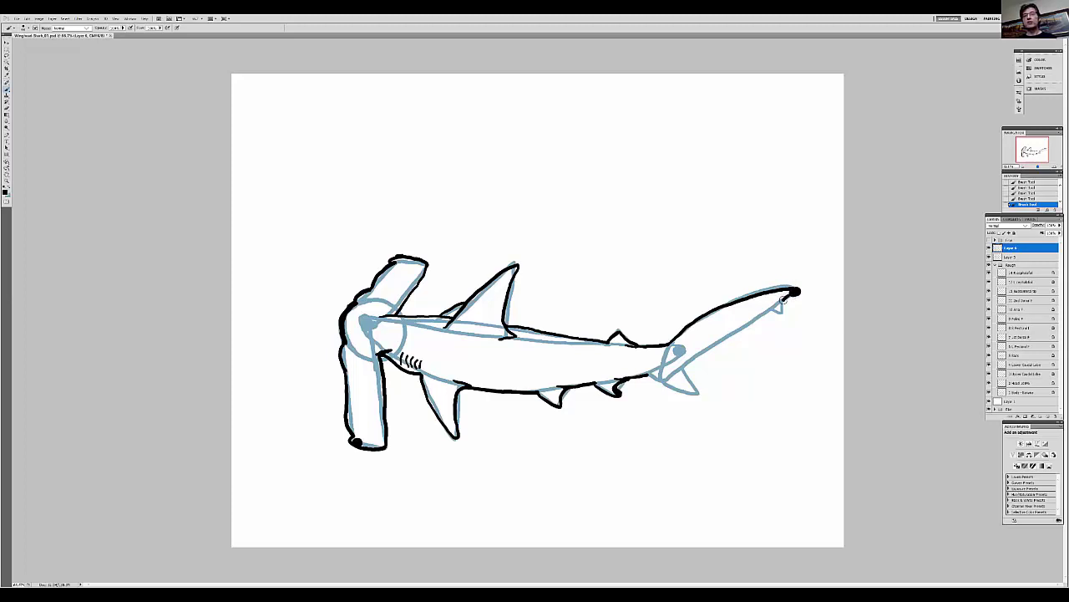
mouse_move(782, 306)
mouse_down()
mouse_move(764, 307)
mouse_move(770, 316)
mouse_up()
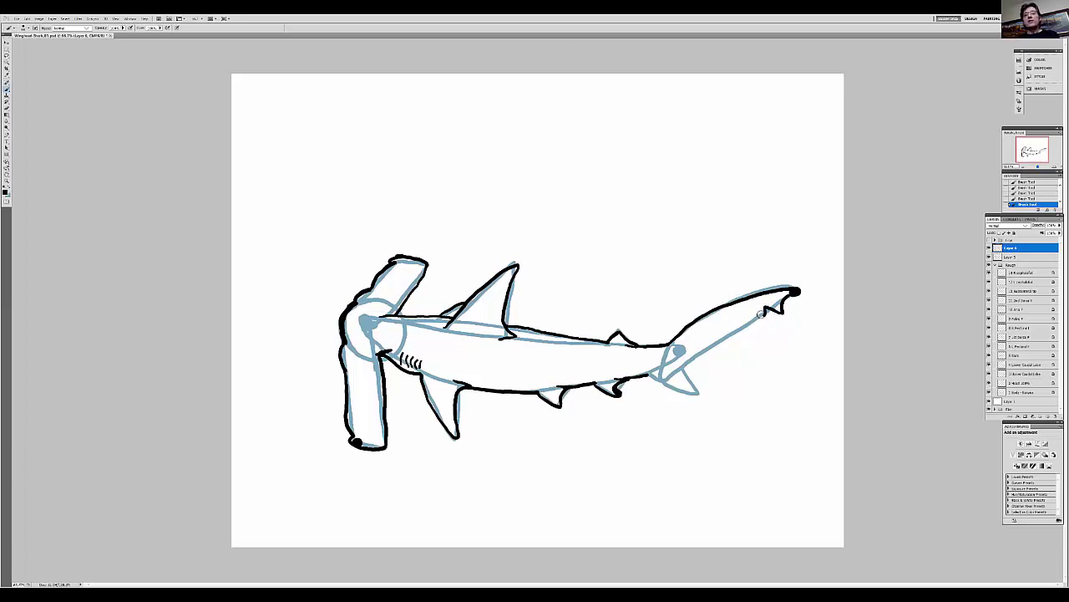
mouse_move(745, 325)
mouse_down()
mouse_move(698, 356)
mouse_move(690, 379)
mouse_up()
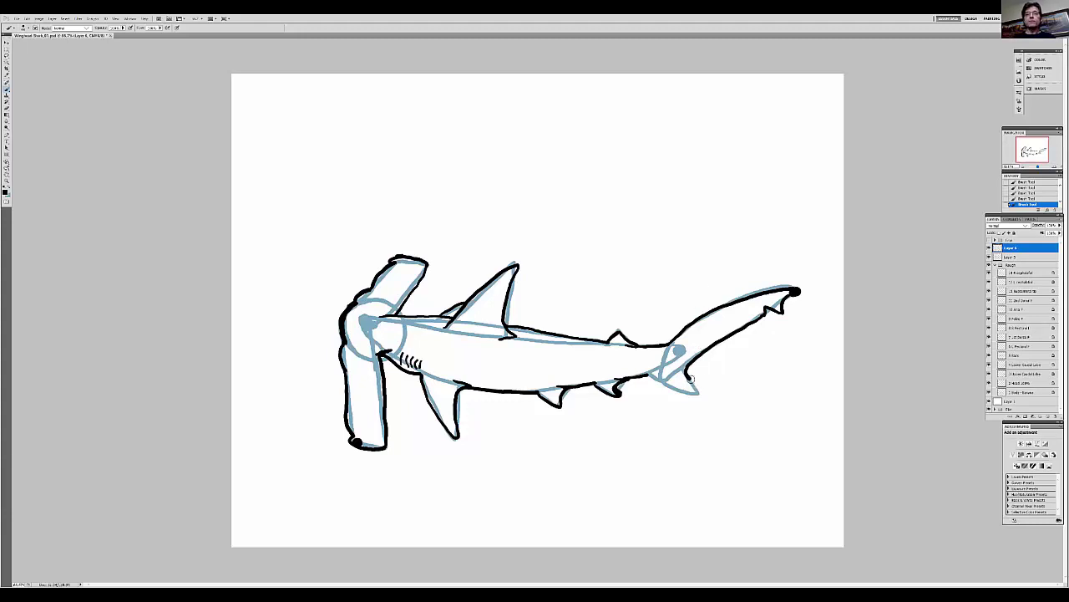
mouse_move(690, 379)
mouse_down()
mouse_move(697, 396)
mouse_move(668, 390)
mouse_move(648, 374)
mouse_move(658, 372)
mouse_up()
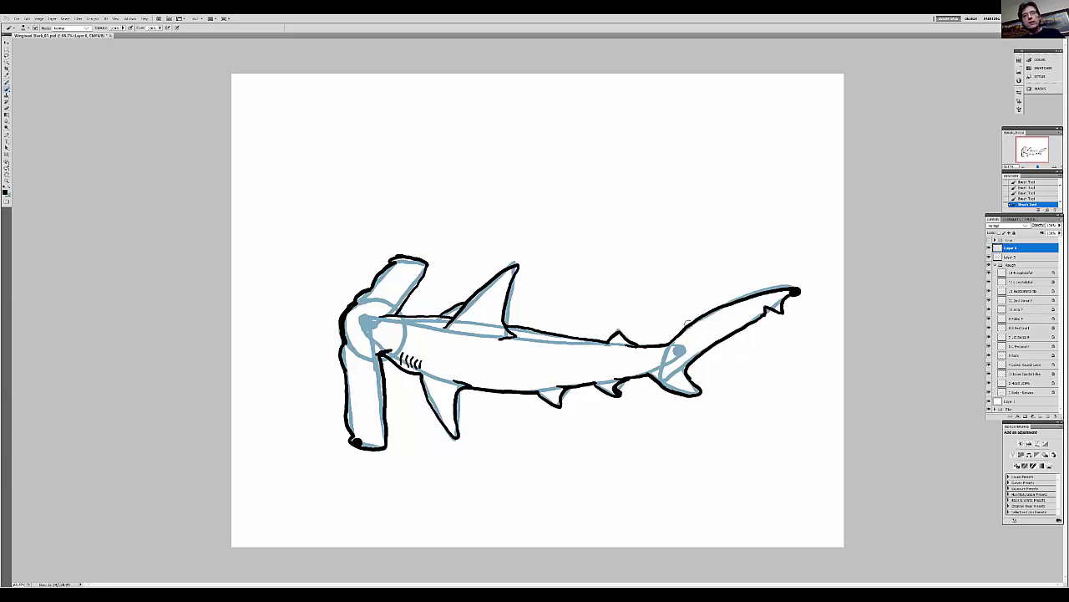
mouse_move(679, 329)
mouse_down()
mouse_move(662, 341)
mouse_move(681, 330)
mouse_up()
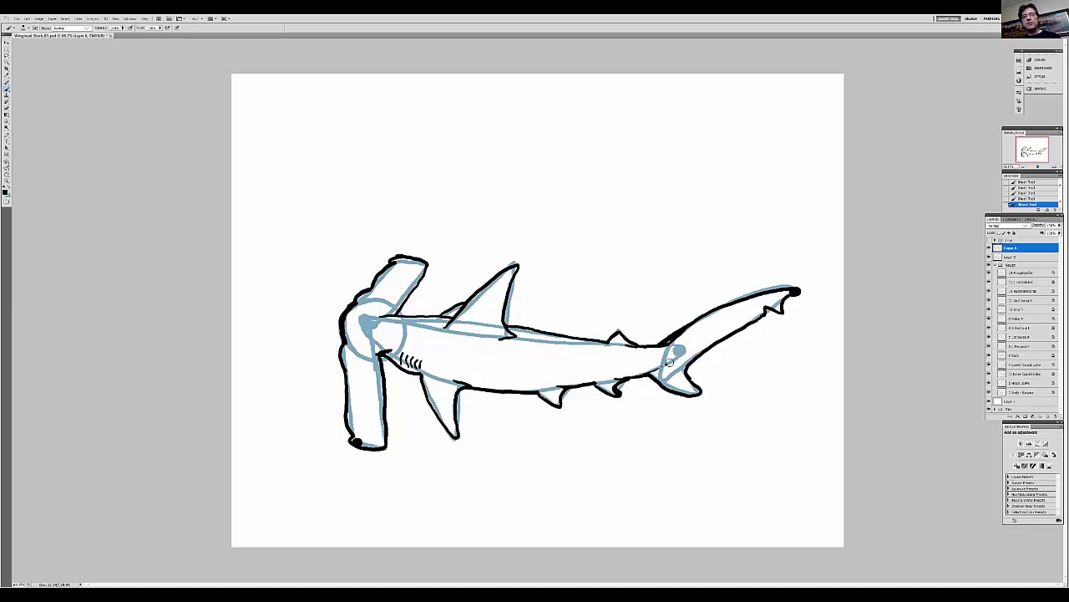
Step: Add thin dashed contour lines inside the upper tail lobe and along the back before and behind the first dorsal fin
mouse_move(687, 355)
mouse_down()
mouse_move(755, 306)
mouse_move(741, 294)
mouse_move(752, 305)
mouse_move(669, 345)
mouse_up()
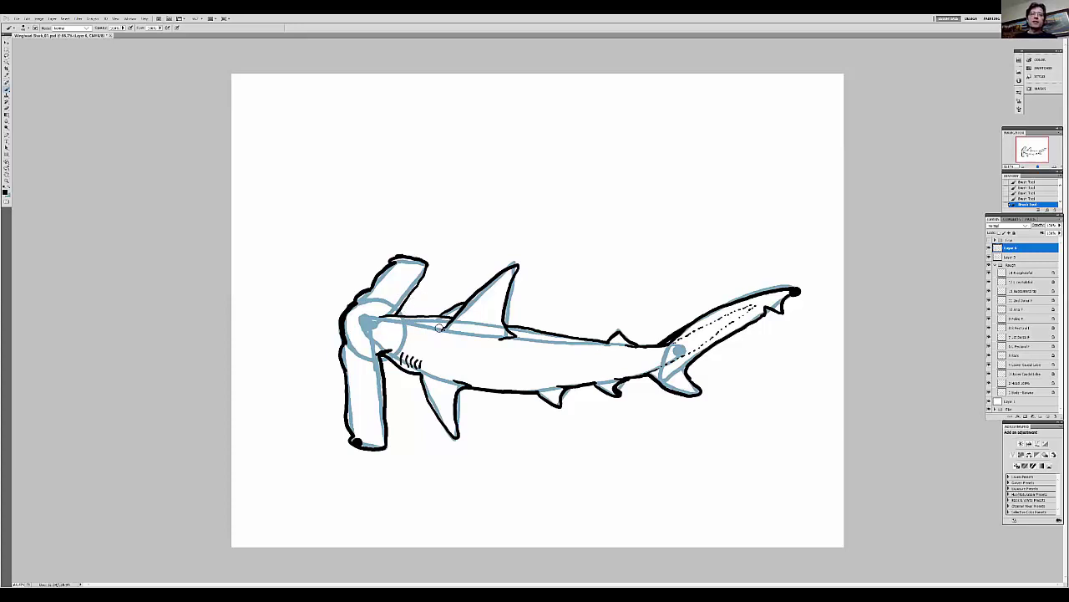
drag(433, 327, 372, 320)
drag(507, 337, 516, 338)
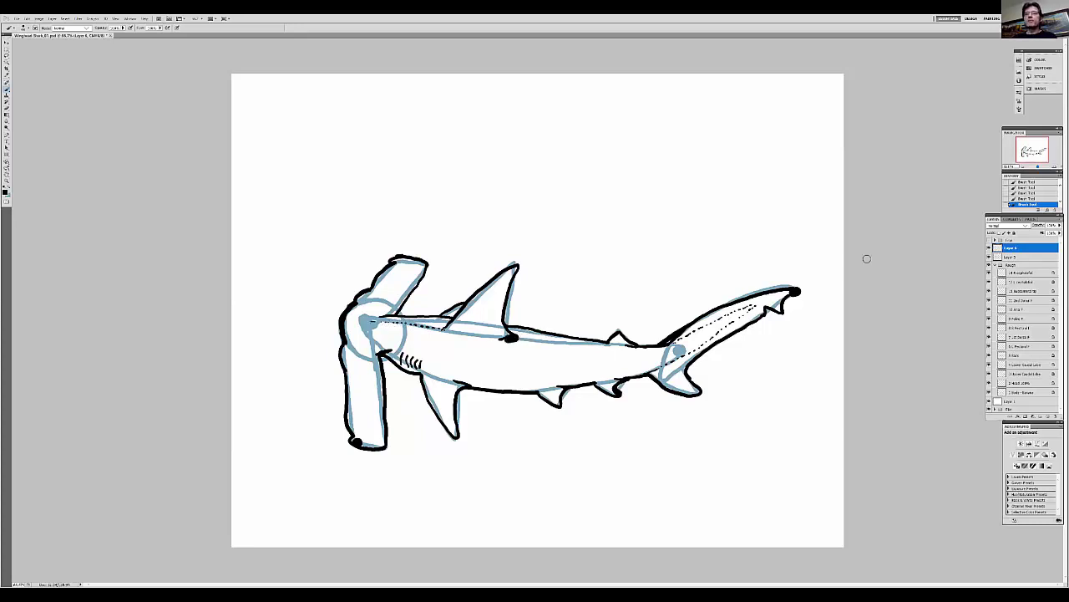
click(1026, 188)
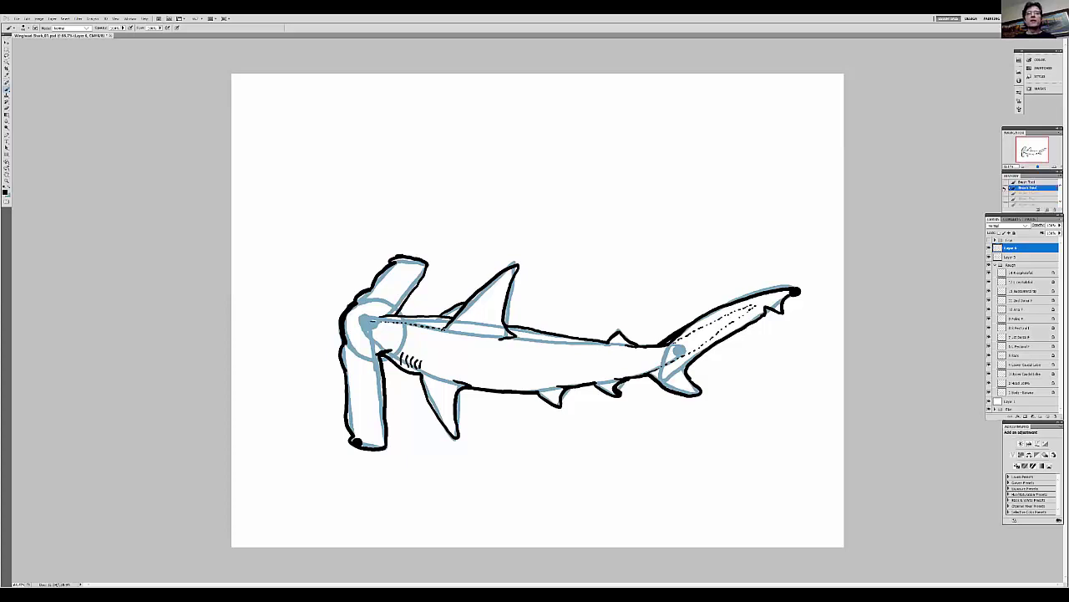
drag(506, 337, 610, 340)
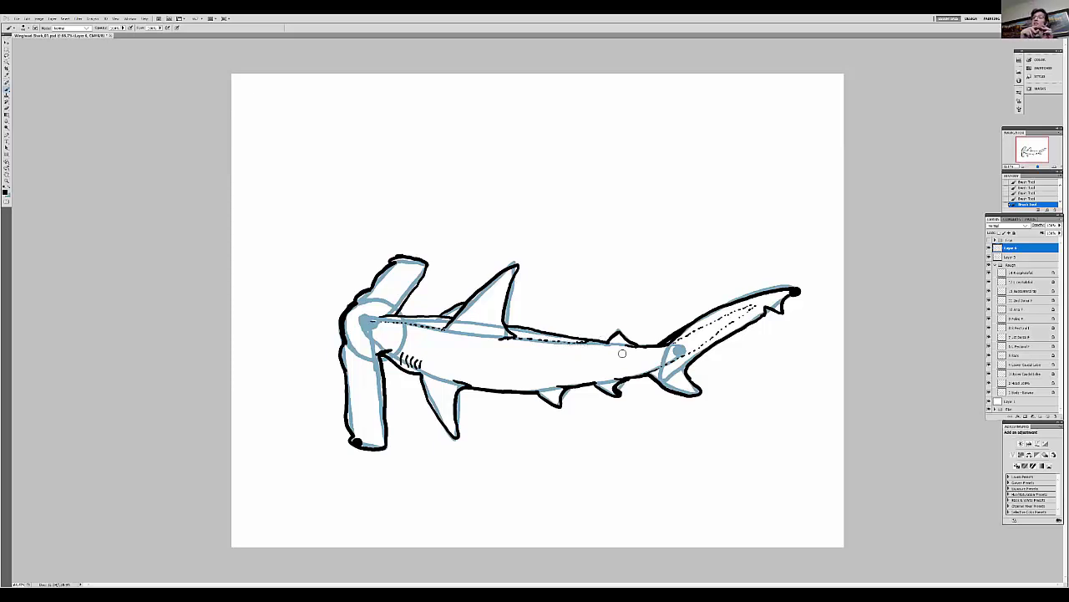
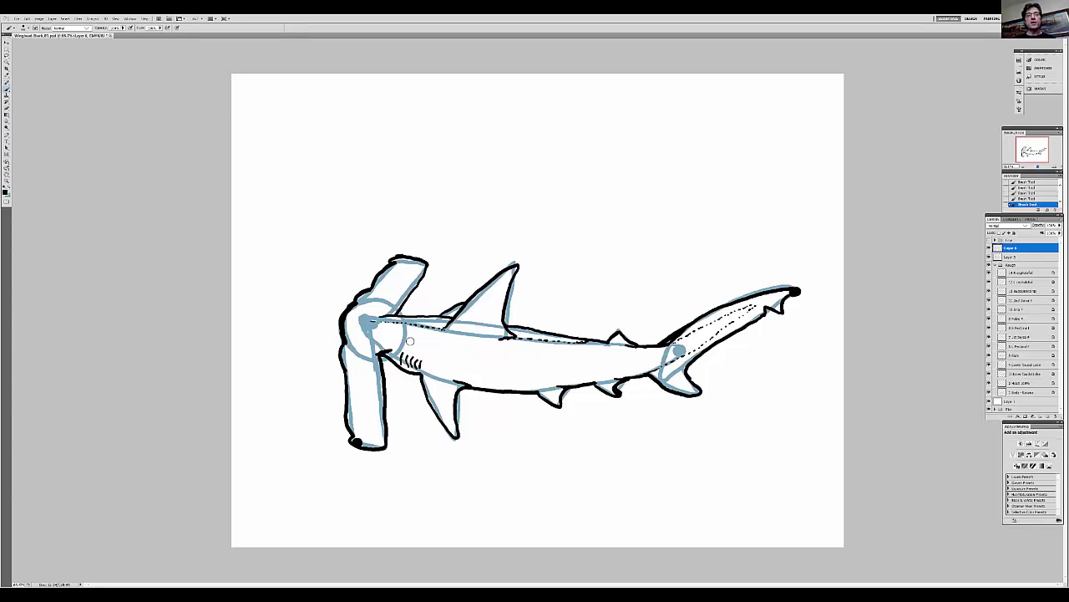
Step: Draw a thin lateral line along the flank from behind the head to the tail, and hide the blue construction sketch
mouse_move(415, 341)
mouse_down()
mouse_move(559, 366)
mouse_move(535, 365)
mouse_move(673, 350)
mouse_up()
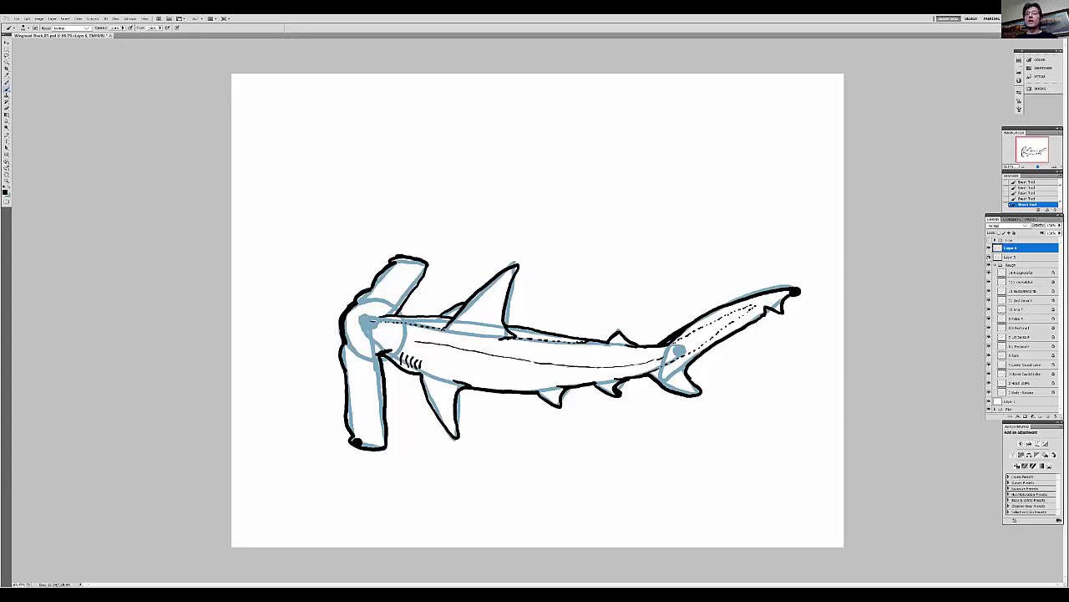
click(989, 266)
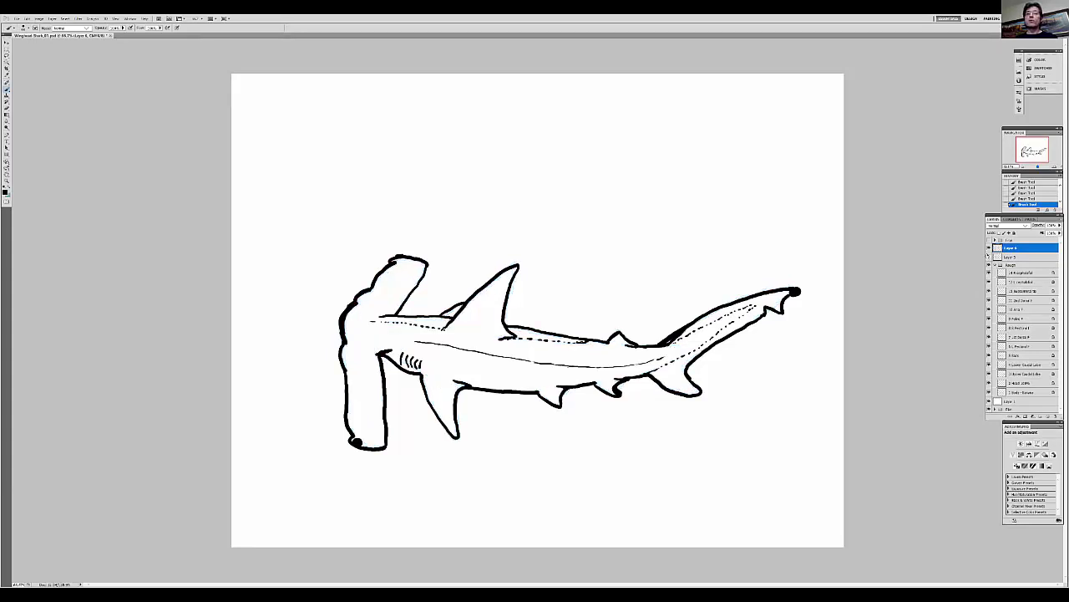